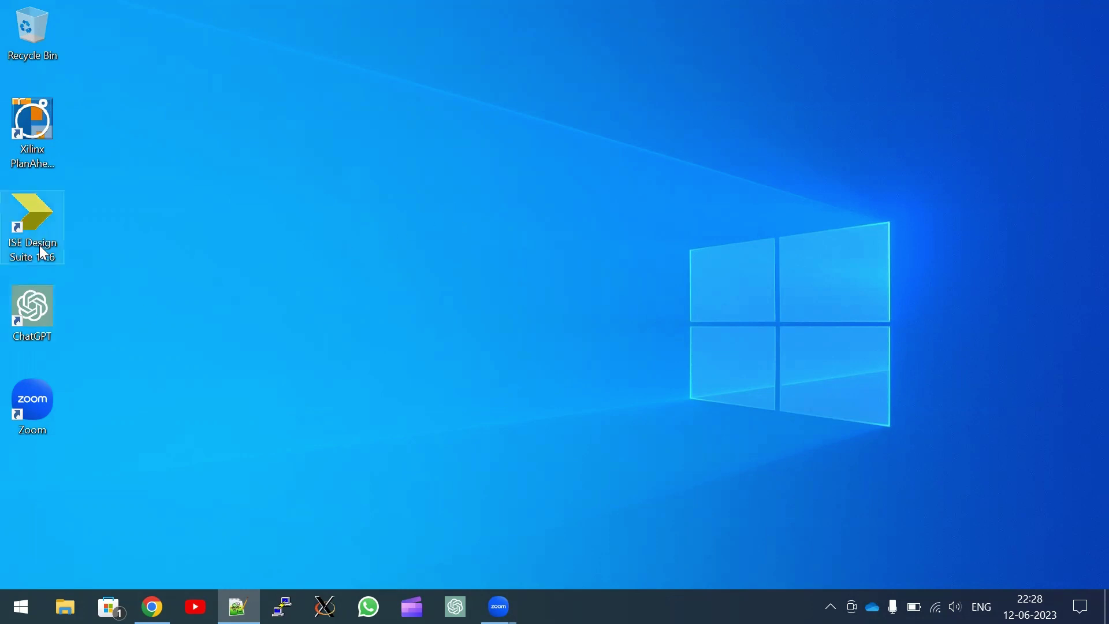
Launch ISE Design Suite 14.6 from its Windows desktop shortcut
{"action": "left_click", "coordinate": [35, 216]}
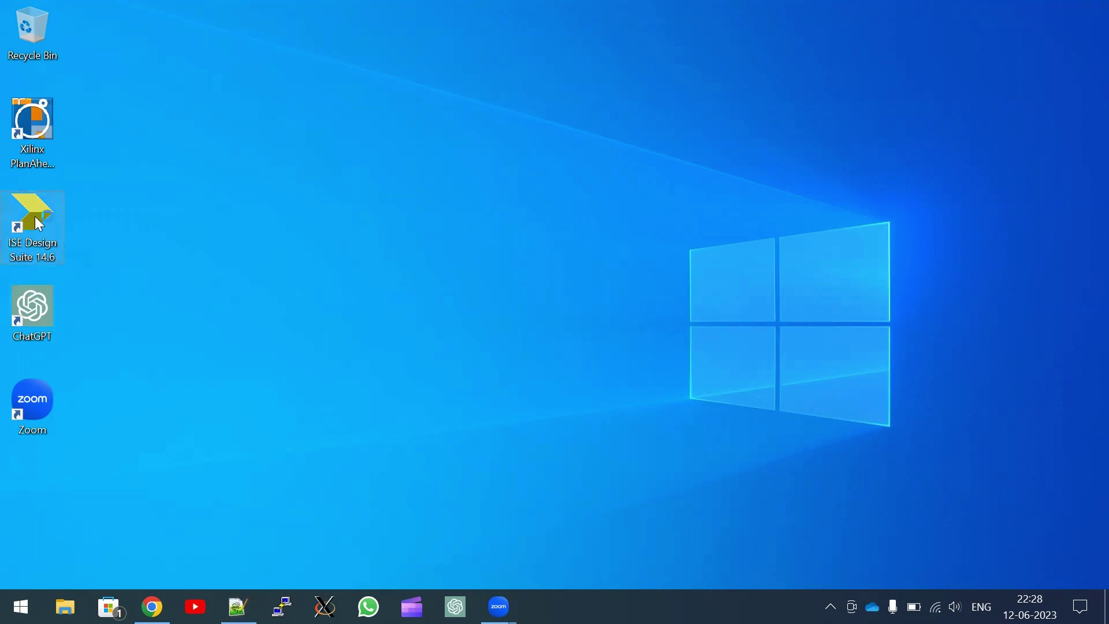
{"action": "double_click", "coordinate": [35, 217]}
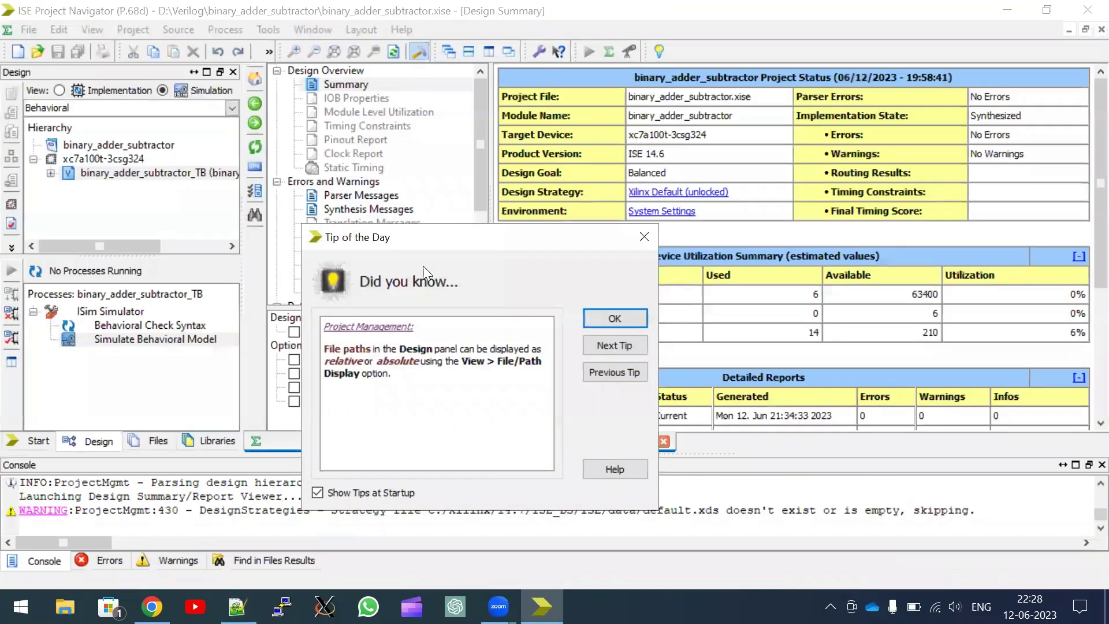
Dismiss Tip of the Day and close the current binary_adder_subtractor project
{"action": "left_click", "coordinate": [634, 318]}
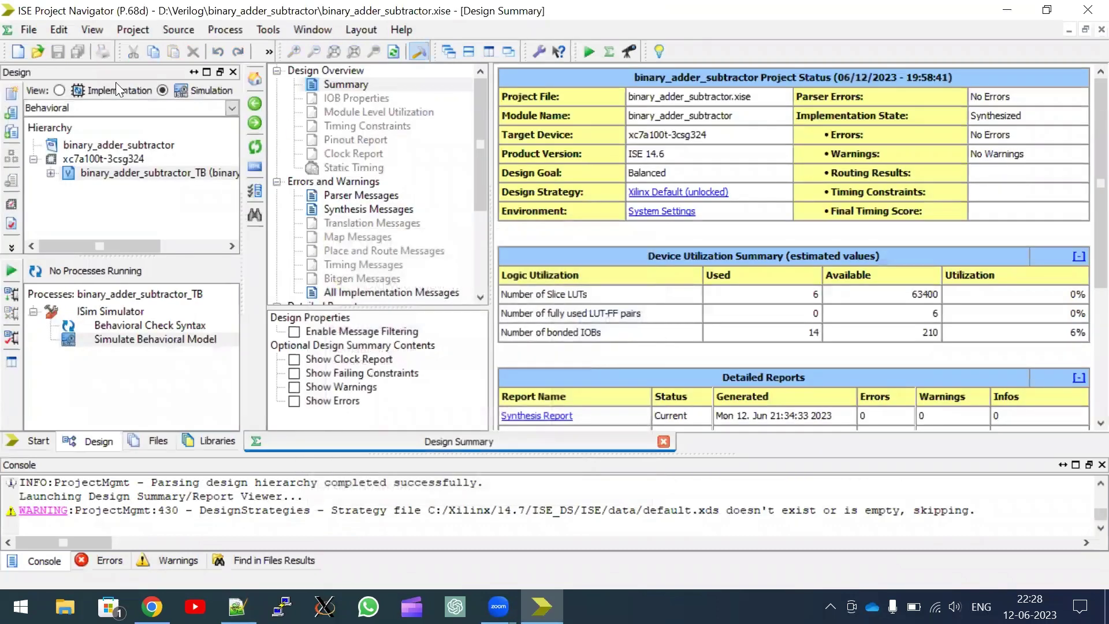
{"action": "left_click", "coordinate": [30, 30]}
{"action": "left_click", "coordinate": [91, 138]}
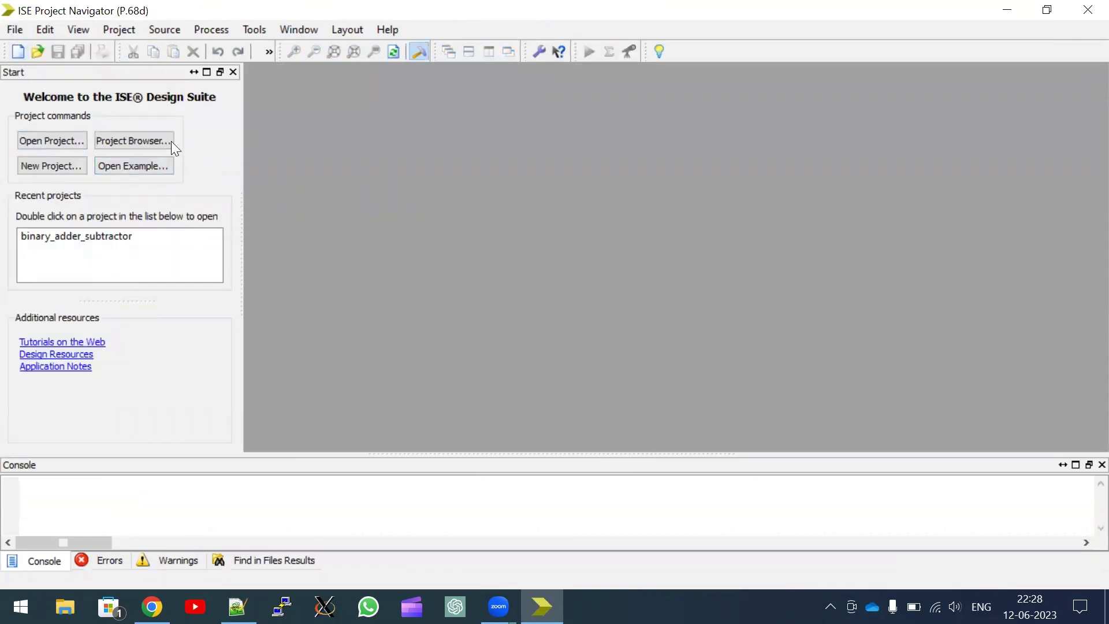
Start the New Project wizard and bring the Verilog source up in Notepad++
{"action": "left_click", "coordinate": [22, 32]}
{"action": "left_click", "coordinate": [32, 50]}
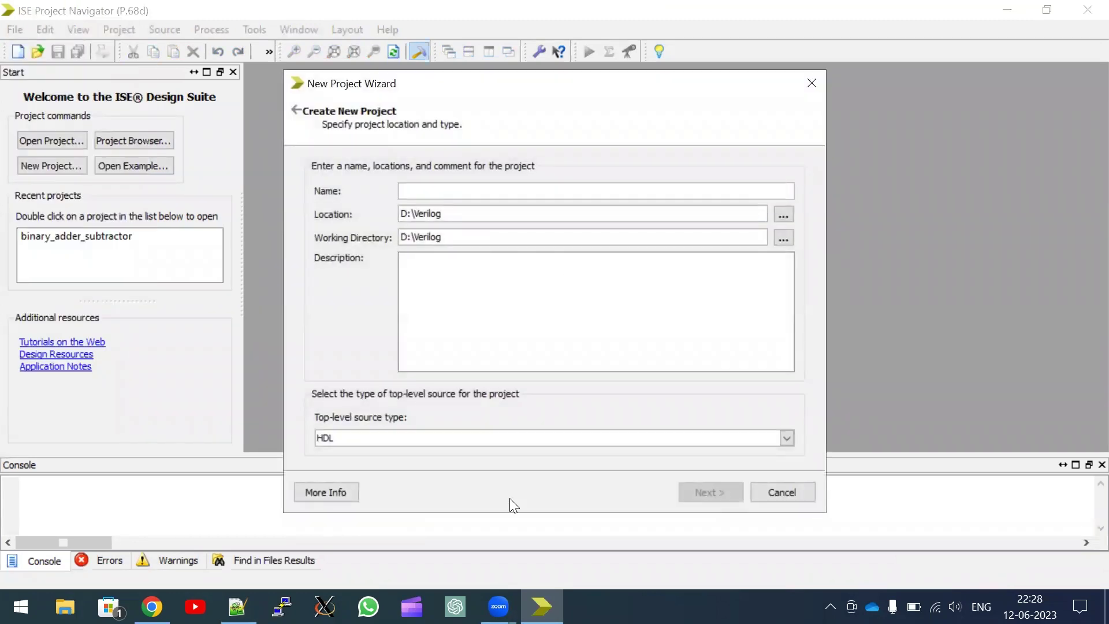
{"action": "left_click", "coordinate": [238, 606]}
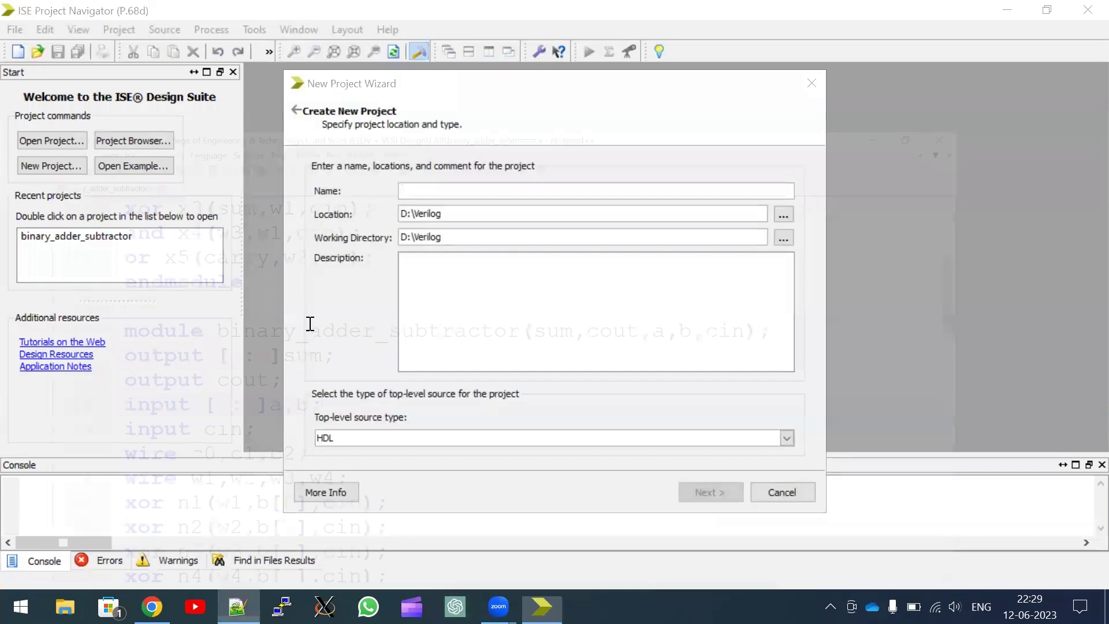
Review the full-adder, adder-subtractor (lines 15–30) and test bench modules in Notepad++
{"action": "scroll", "coordinate": [440, 310], "scroll_direction": "up", "scroll_amount": 3}
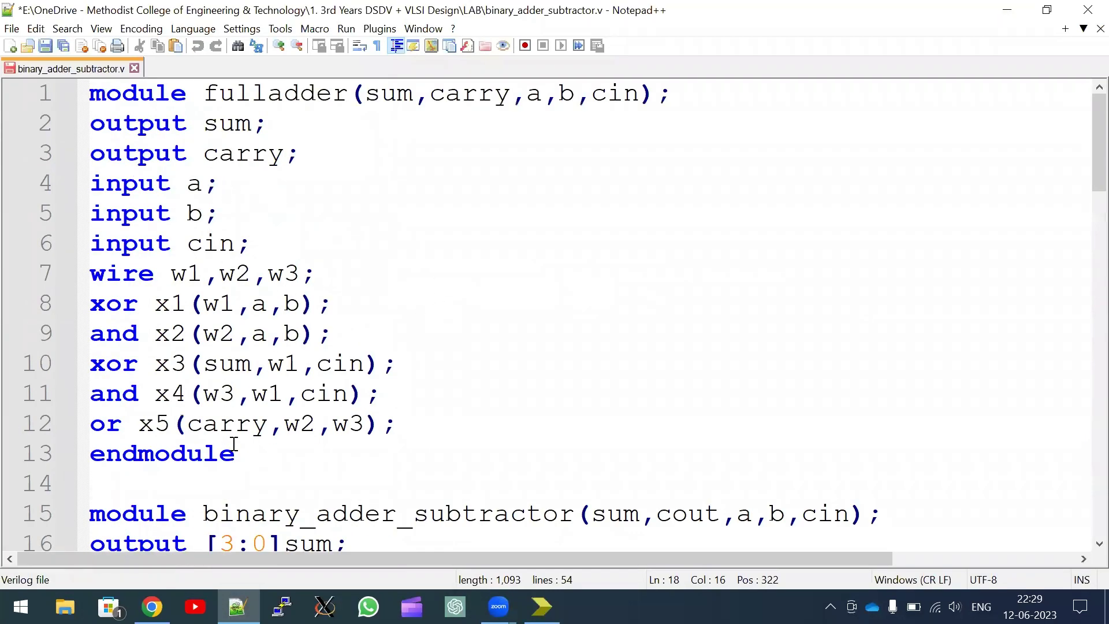
{"action": "left_click_drag", "start_coordinate": [233, 453], "coordinate": [11, 98]}
{"action": "scroll", "coordinate": [95, 289], "scroll_direction": "down", "scroll_amount": 2}
{"action": "scroll", "coordinate": [96, 288], "scroll_direction": "down", "scroll_amount": 1}
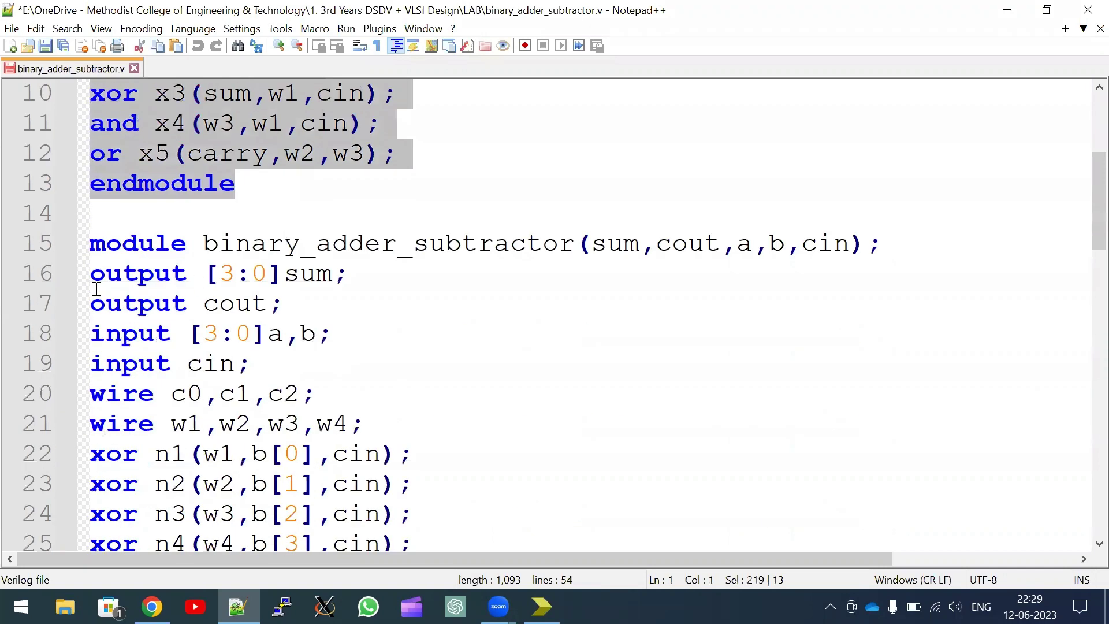
{"action": "mouse_move", "coordinate": [99, 254]}
{"action": "left_mouse_down"}
{"action": "mouse_move", "coordinate": [122, 322]}
{"action": "mouse_move", "coordinate": [252, 513]}
{"action": "mouse_move", "coordinate": [223, 470]}
{"action": "mouse_move", "coordinate": [239, 276]}
{"action": "left_mouse_up"}
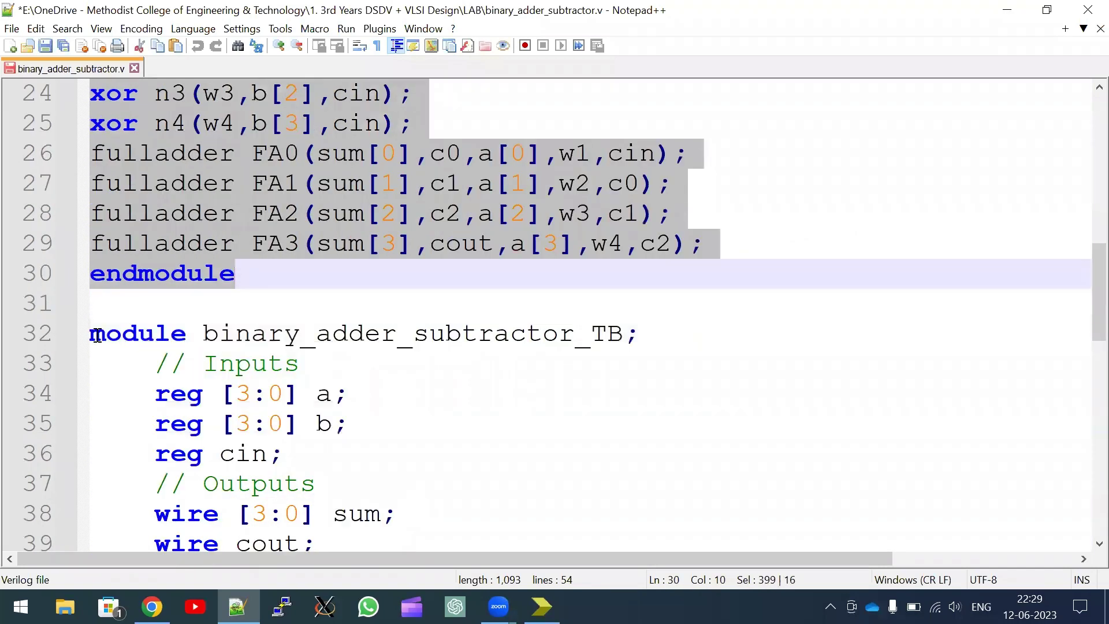
{"action": "mouse_move", "coordinate": [92, 335]}
{"action": "left_mouse_down"}
{"action": "mouse_move", "coordinate": [117, 387]}
{"action": "mouse_move", "coordinate": [349, 517]}
{"action": "left_mouse_up"}
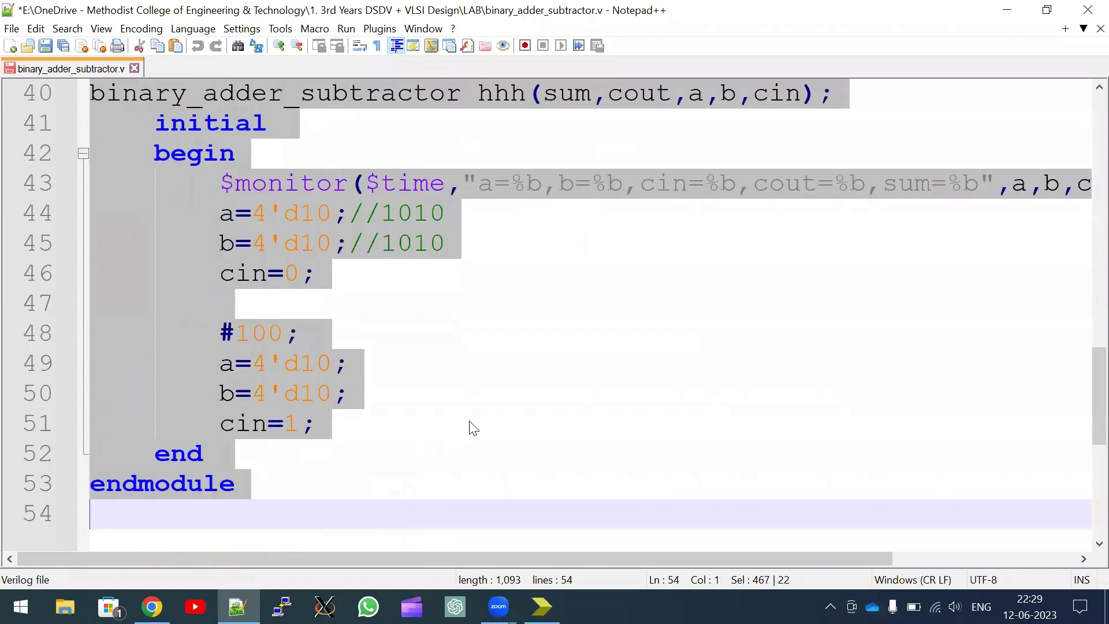
Take the binary_adder_subtractor module name from line 15 back to ISE
{"action": "scroll", "coordinate": [502, 399], "scroll_direction": "up", "scroll_amount": 3}
{"action": "scroll", "coordinate": [502, 399], "scroll_direction": "up", "scroll_amount": 3}
{"action": "scroll", "coordinate": [527, 420], "scroll_direction": "up", "scroll_amount": 5}
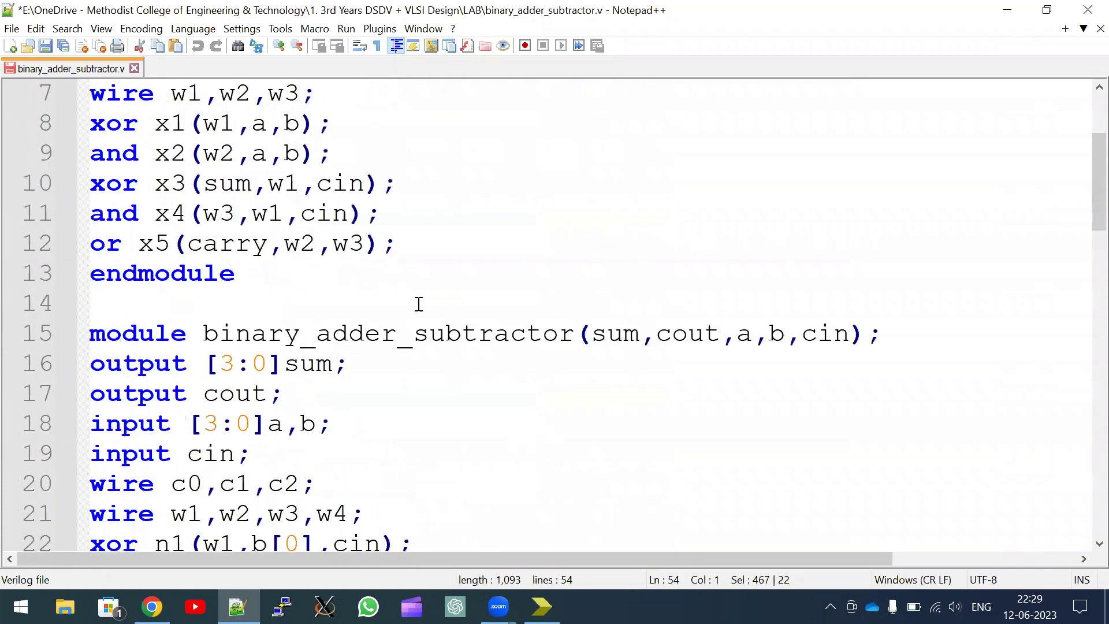
{"action": "double_click", "coordinate": [417, 333]}
{"action": "key", "text": "ctrl+c"}
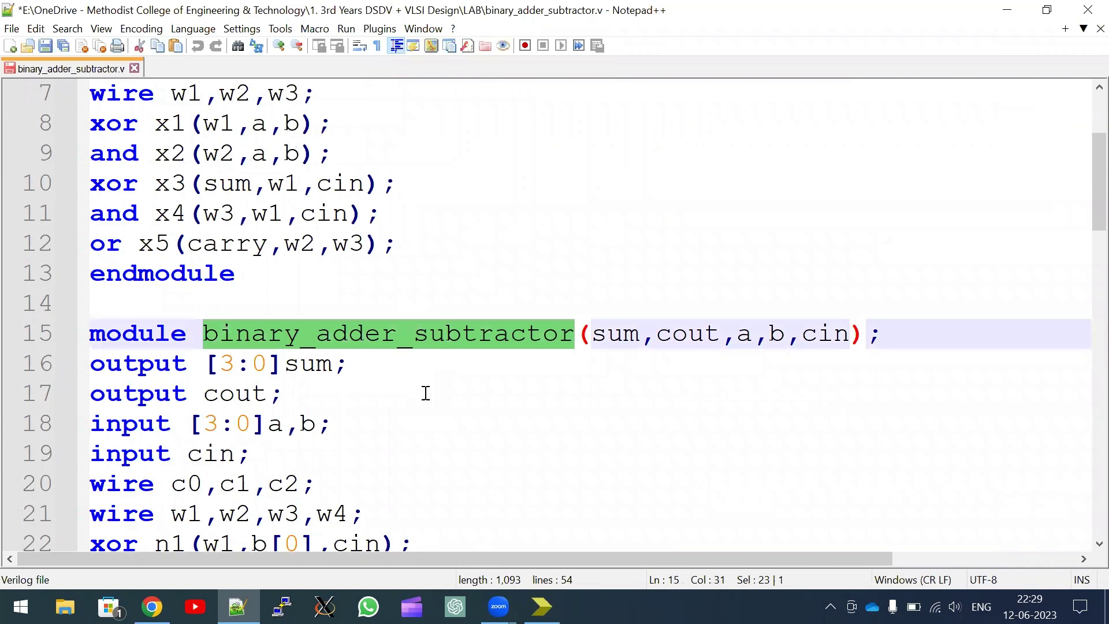
{"action": "key", "text": "alt+Tab"}
Name the new project binary_adder_subtractor, overwrite the existing one, and accept device settings
{"action": "key", "text": "ctrl+v"}
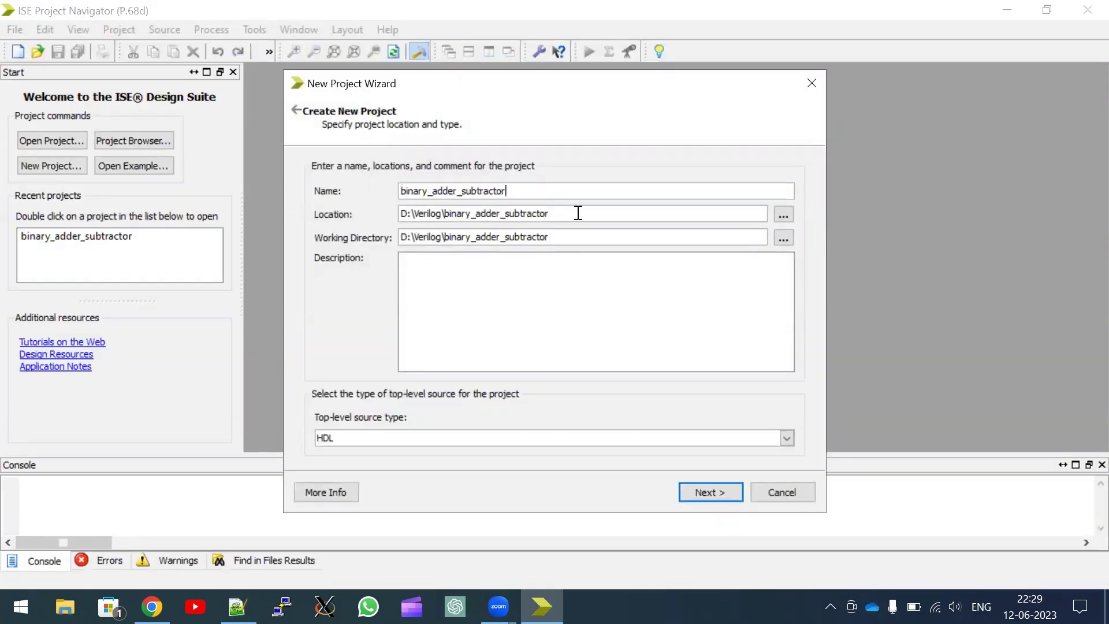
{"action": "left_click", "coordinate": [721, 491]}
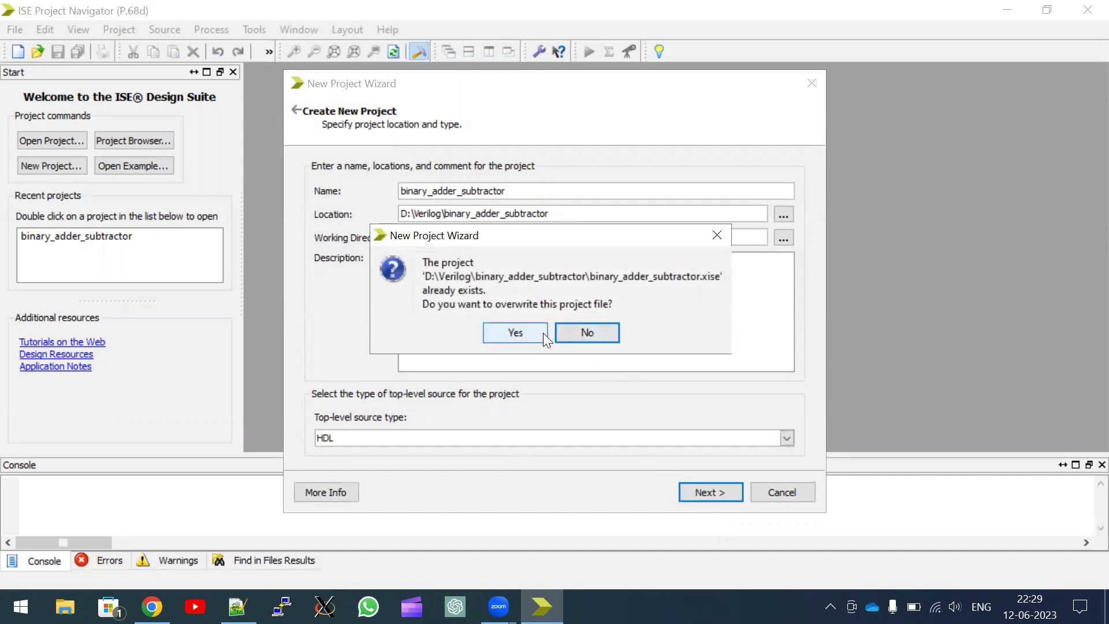
{"action": "left_click", "coordinate": [525, 336]}
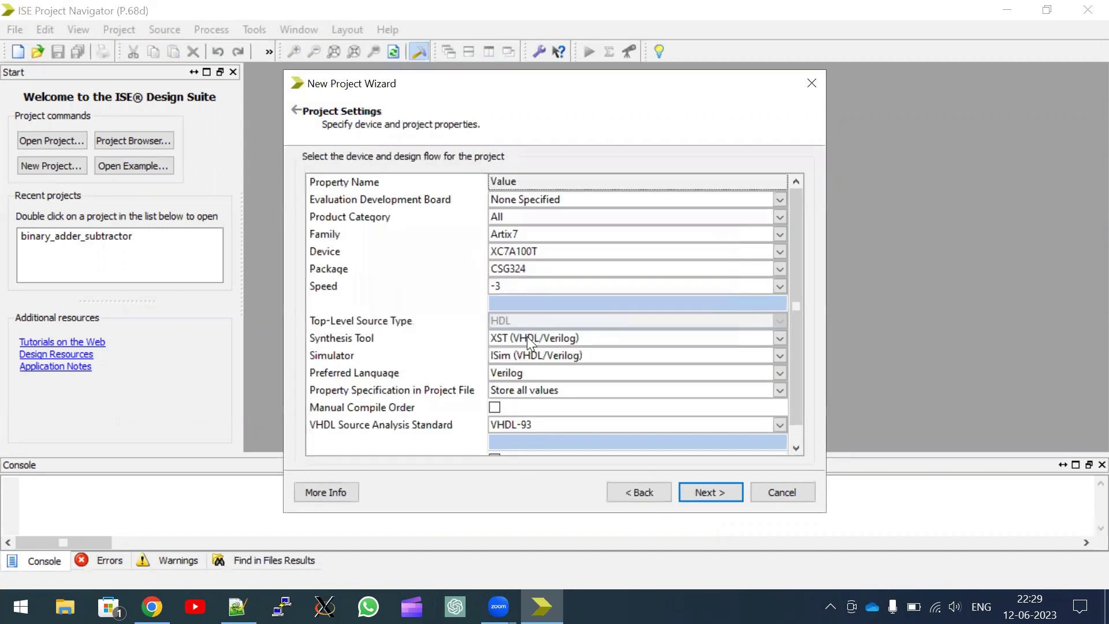
{"action": "left_click", "coordinate": [732, 496]}
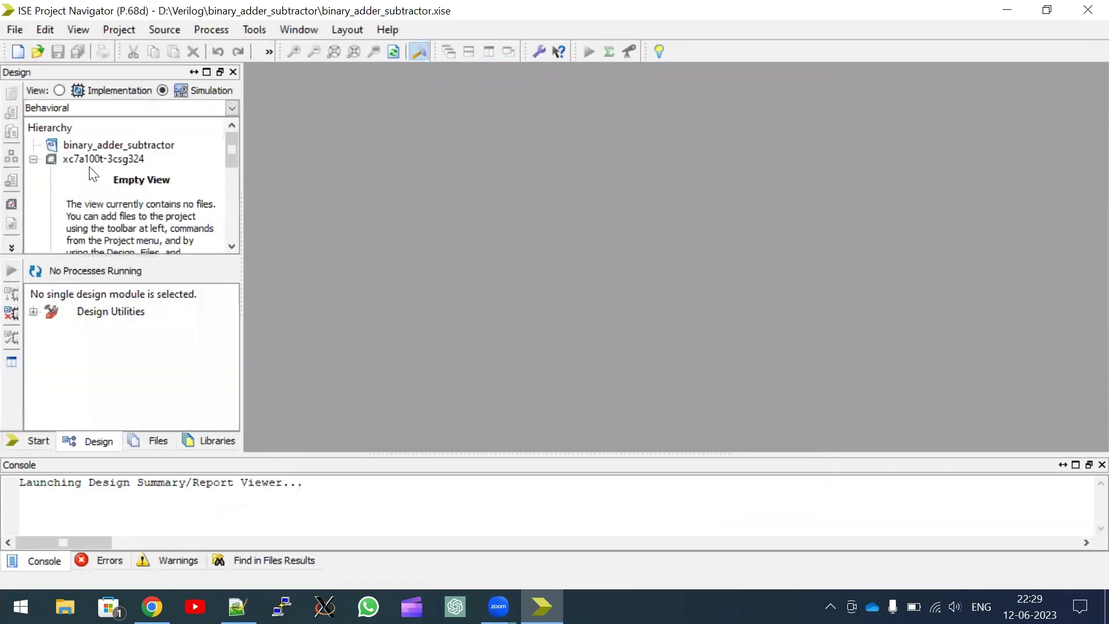
Add a portless Verilog Module named binary_adder_subtractor to the xc7a100t-3csg324 device, replacing the old file
{"action": "left_click", "coordinate": [107, 161]}
{"action": "right_click", "coordinate": [126, 145]}
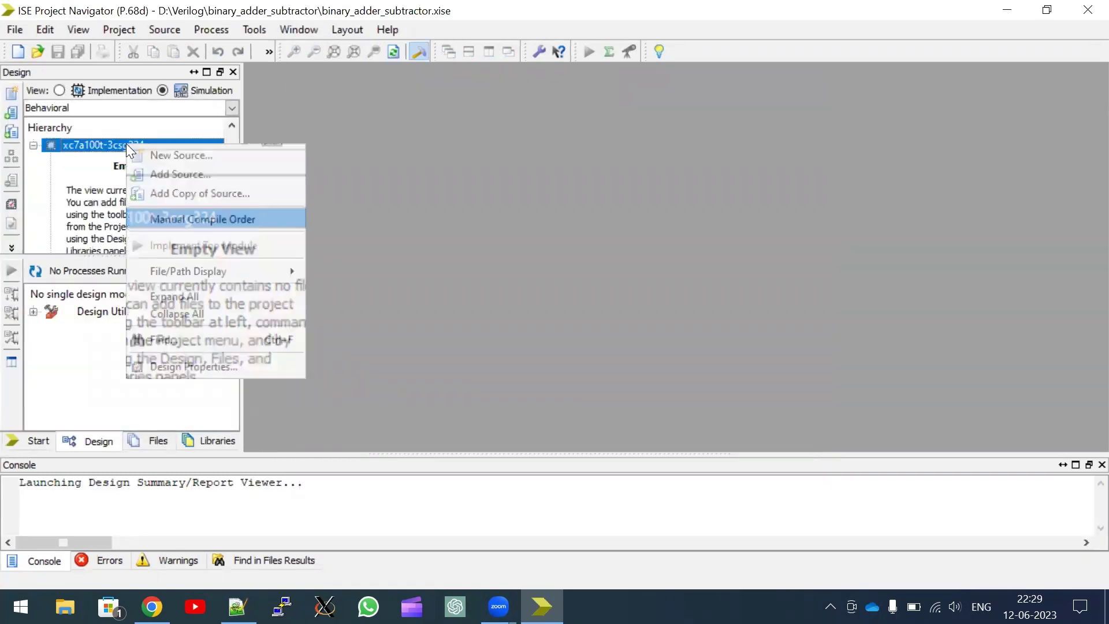
{"action": "left_click", "coordinate": [163, 155]}
{"action": "left_click", "coordinate": [395, 298]}
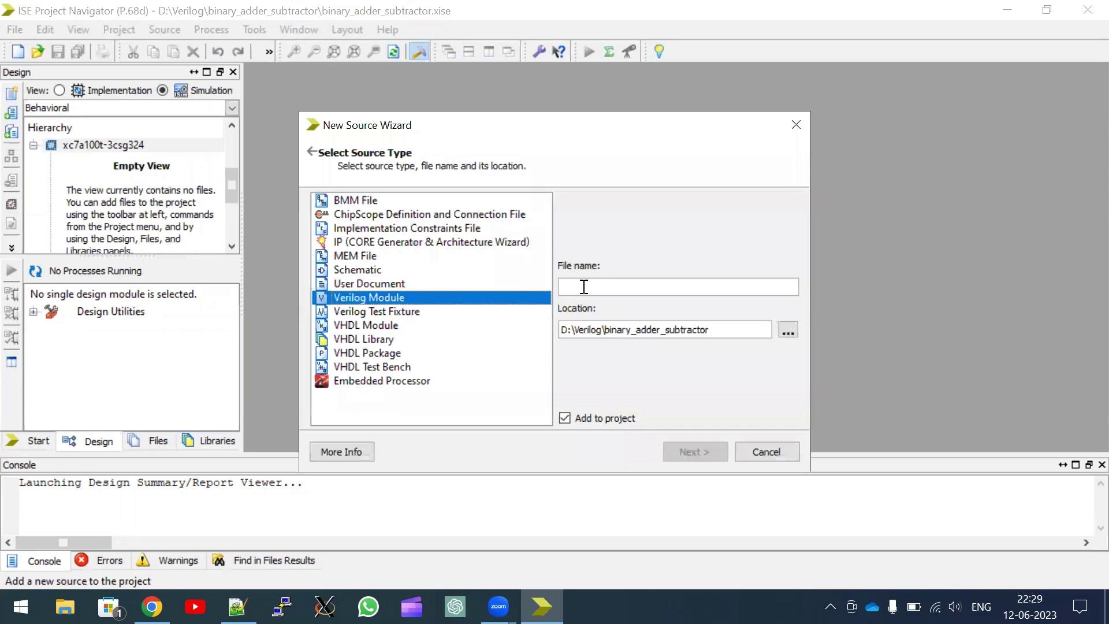
{"action": "left_click", "coordinate": [586, 287]}
{"action": "type", "text": "binary_adder_subtractor"}
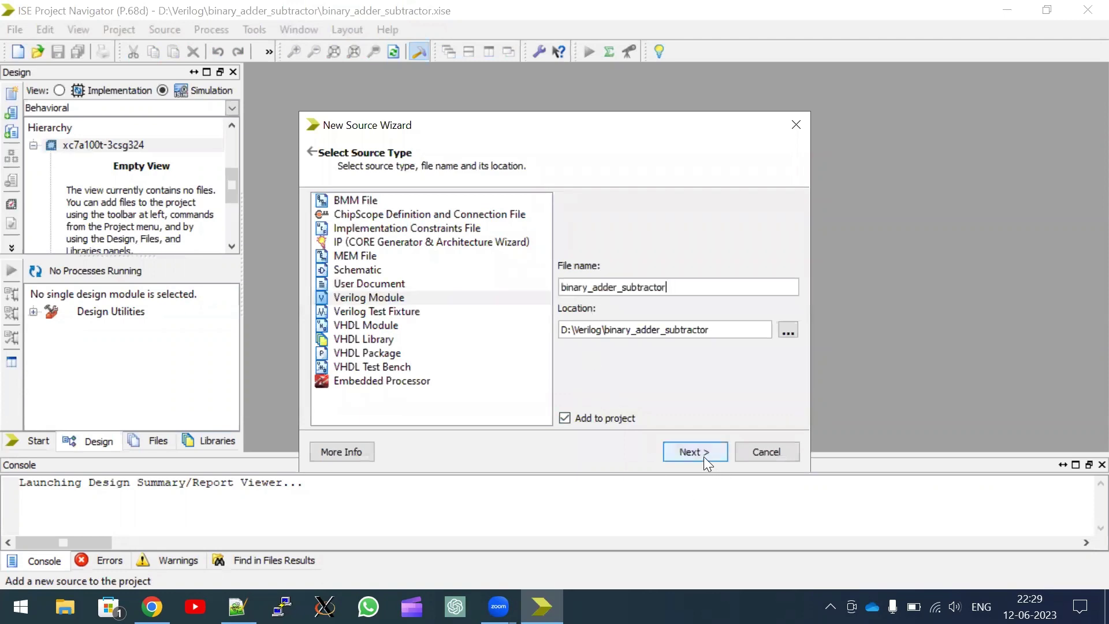
{"action": "left_click", "coordinate": [703, 455]}
{"action": "left_click", "coordinate": [536, 337]}
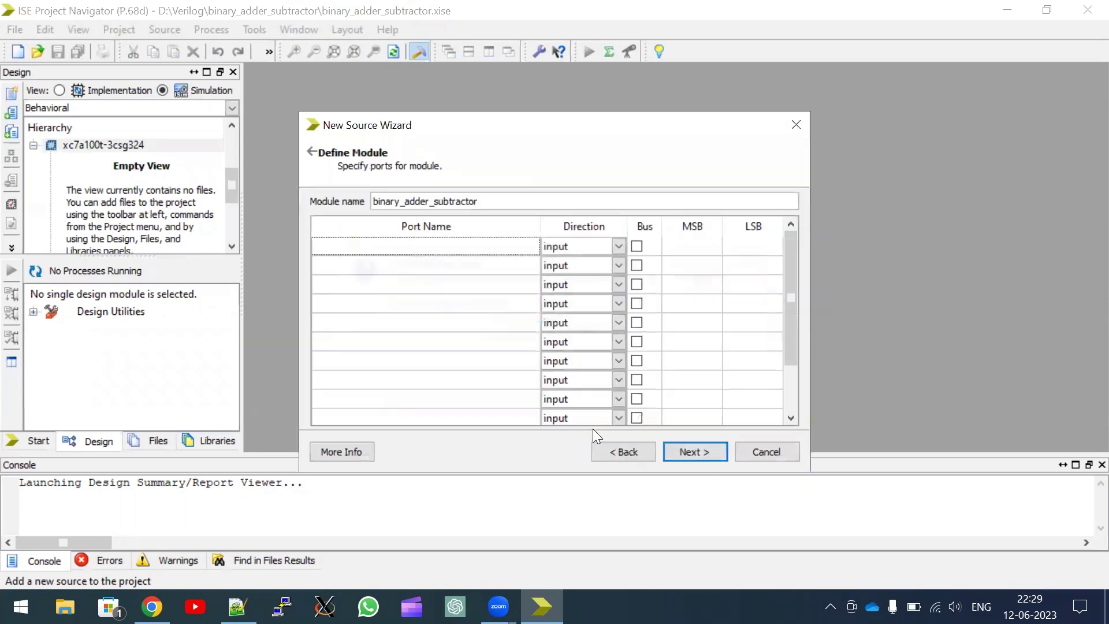
{"action": "left_click", "coordinate": [694, 449]}
Finish the new module and open binary_adder_subtractor in the editor
{"action": "left_click", "coordinate": [711, 469]}
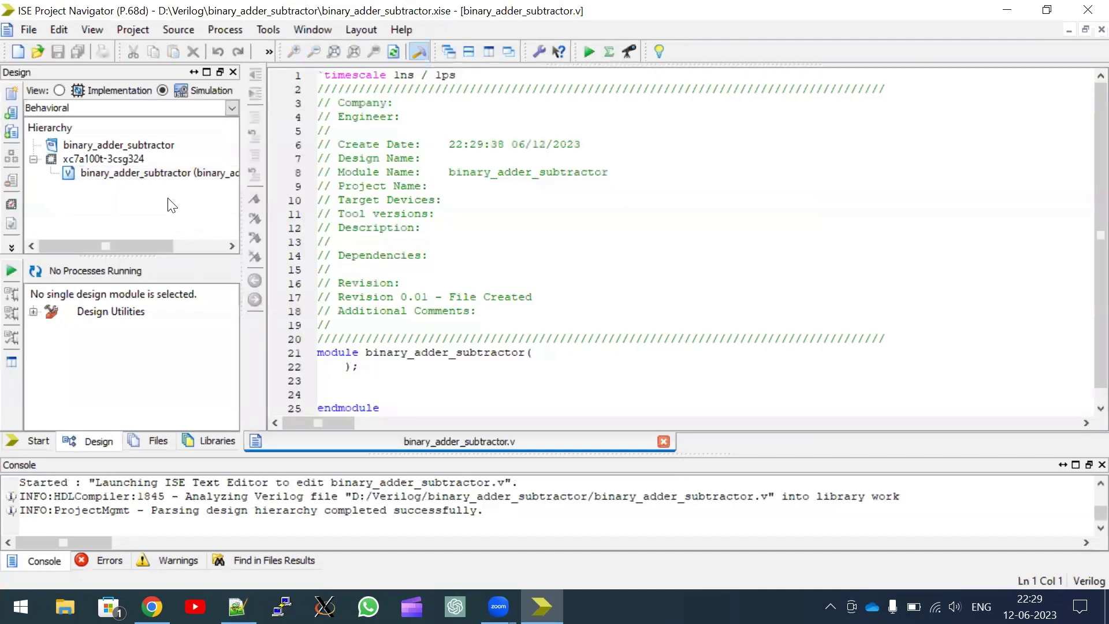
{"action": "double_click", "coordinate": [163, 173]}
{"action": "scroll", "coordinate": [419, 358], "scroll_direction": "up", "scroll_amount": 2, "text": "ctrl"}
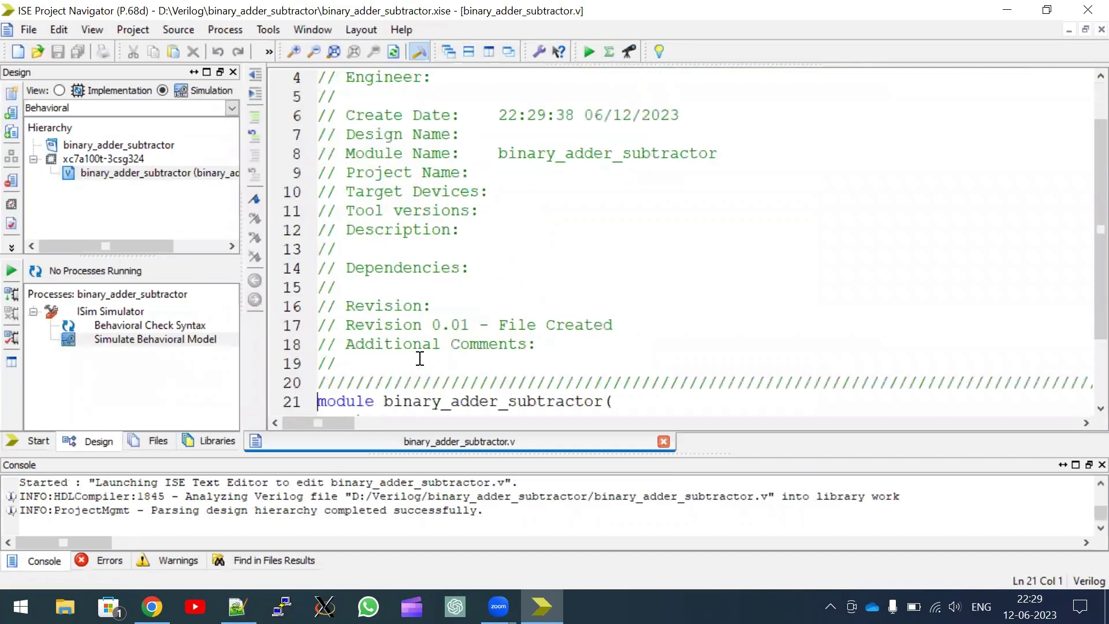
{"action": "scroll", "coordinate": [420, 358], "scroll_direction": "down", "scroll_amount": 2}
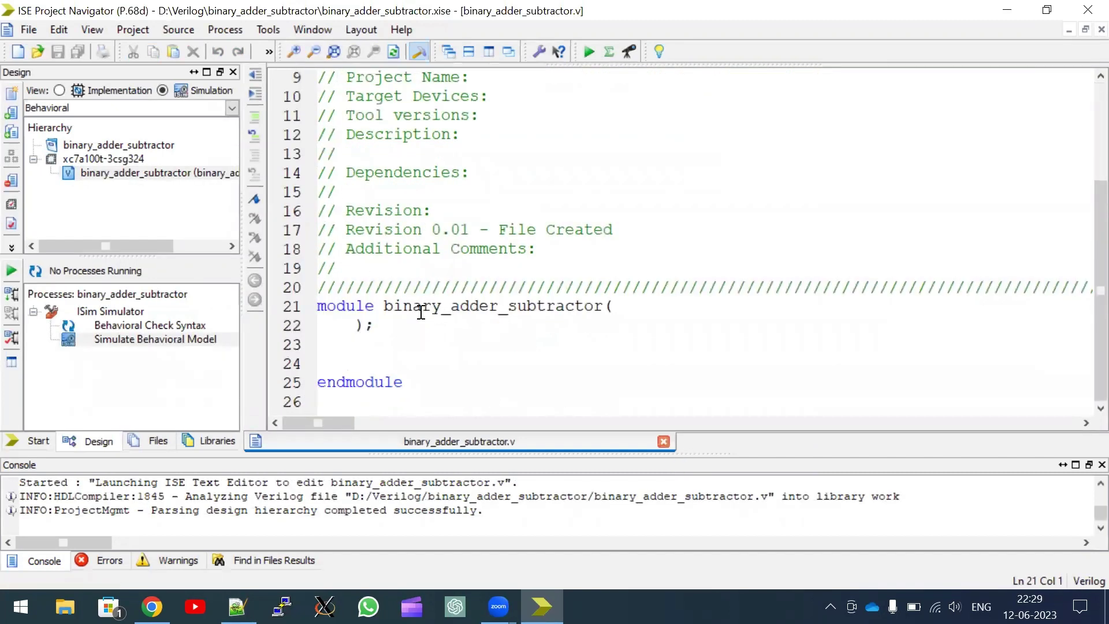
{"action": "double_click", "coordinate": [453, 307]}
Replace the template with the adder-subtractor code from Notepad++, save, and inspect instance FA0
{"action": "key", "text": "alt+Tab"}
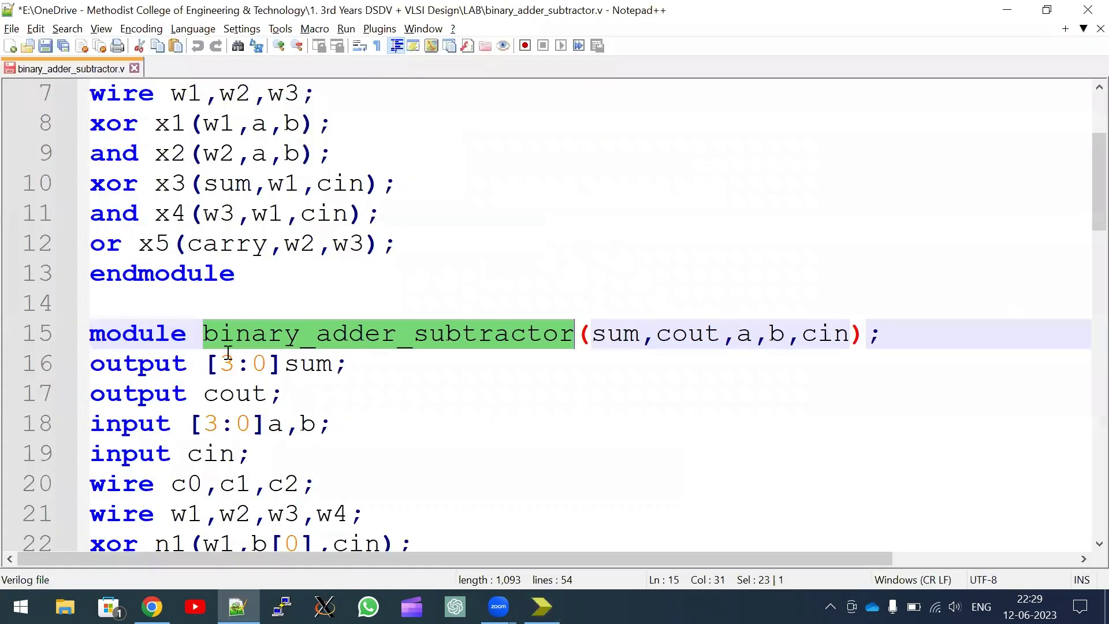
{"action": "left_click", "coordinate": [92, 333]}
{"action": "scroll", "coordinate": [337, 334], "scroll_direction": "down", "scroll_amount": 3}
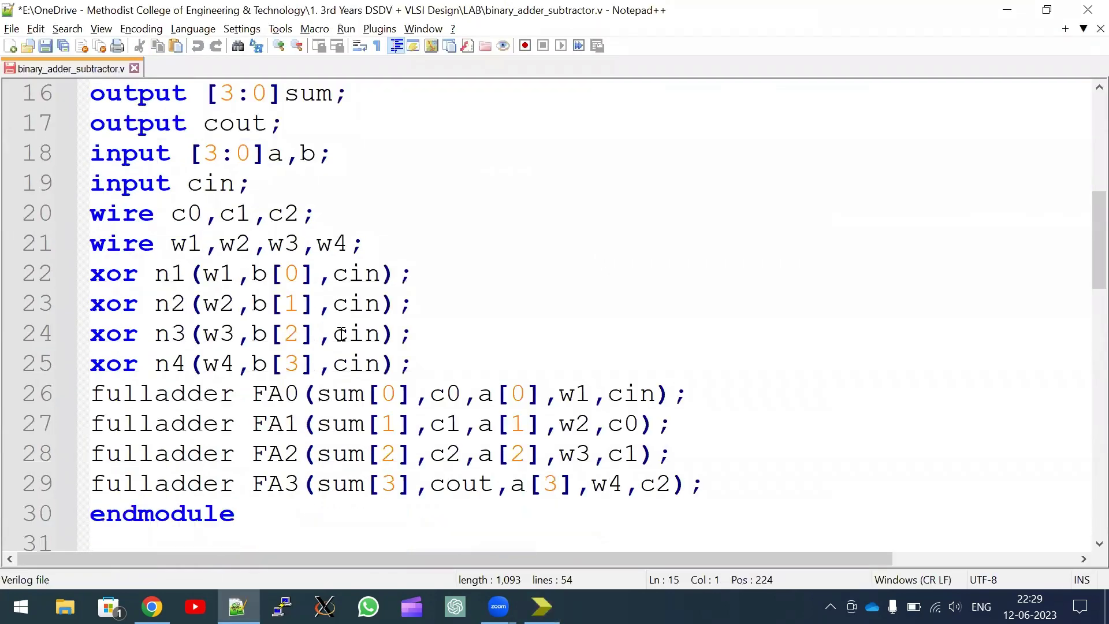
{"action": "scroll", "coordinate": [337, 334], "scroll_direction": "down", "scroll_amount": 1}
{"action": "left_click", "coordinate": [321, 415], "text": "shift"}
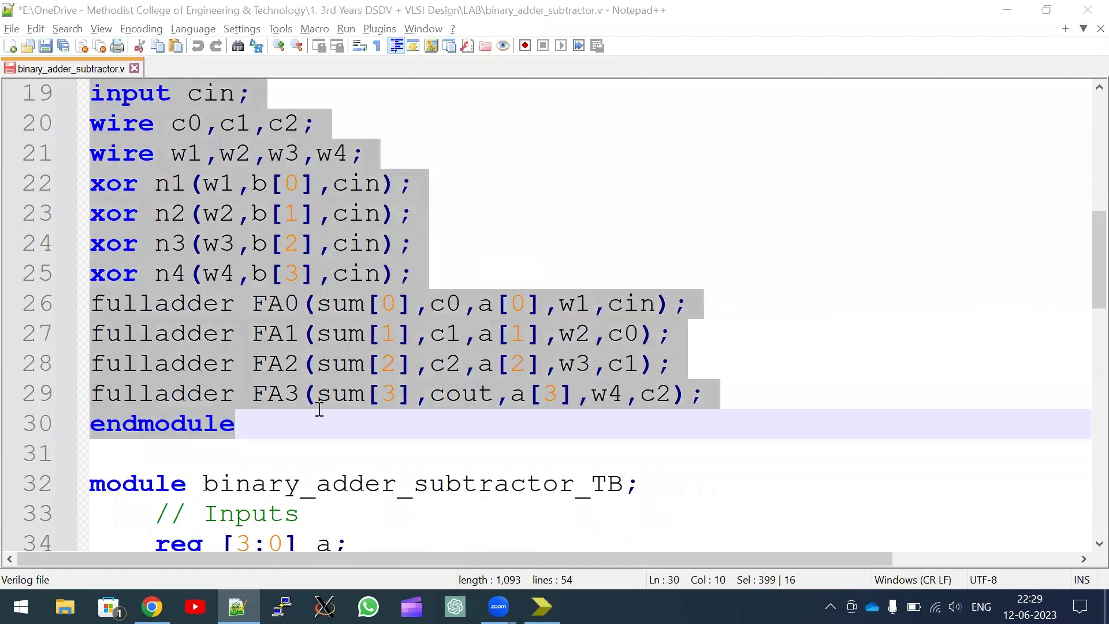
{"action": "key", "text": "alt+Tab"}
{"action": "mouse_move", "coordinate": [508, 386]}
{"action": "left_mouse_down"}
{"action": "mouse_move", "coordinate": [321, 329]}
{"action": "mouse_move", "coordinate": [298, 305]}
{"action": "left_mouse_up"}
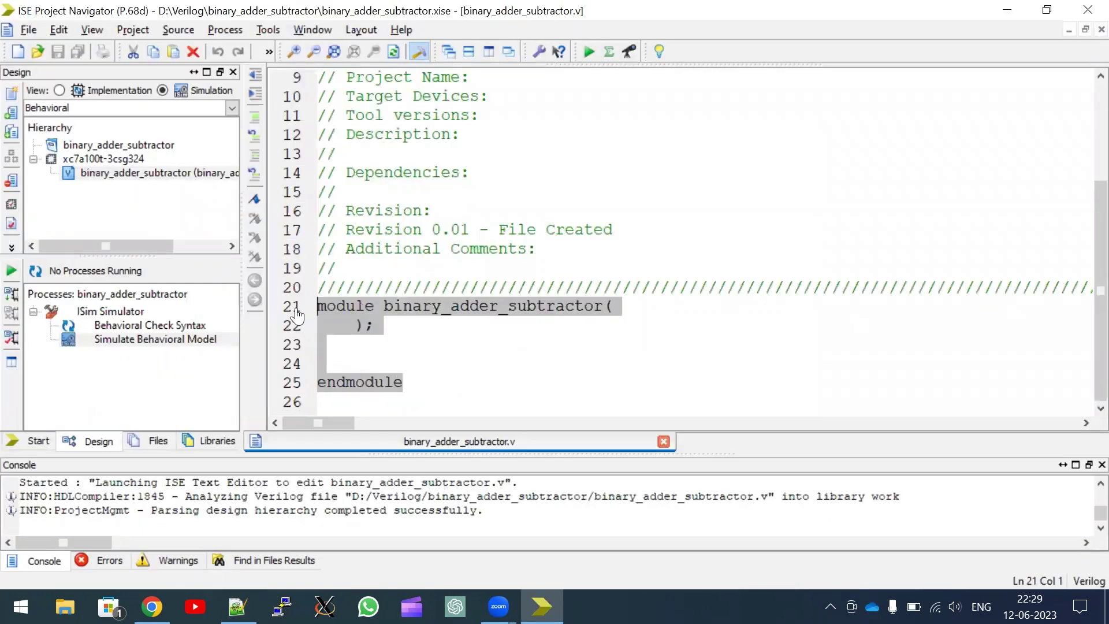
{"action": "type", "text": "module binary_adder_subtractor(sum,cout,a,b,cin); output [3:0]sum; output cout; input [3:0]a,b; input cin; wire c0,c1,c2; wire w1,w2,w3,w4; xor n1(w1,b[0],cin); xor n2(w2,b[1],cin); xor n3(w3,b[2],cin); xor n4(w4,b[3],cin); fulladder FA0(sum[0],c0,a[0],w1,cin); fulladder FA1(sum[1],c1,a[1],w2,c0); fulladder FA2(sum[2],c2,a[2],w3,c1); fulladder FA3(sum[3],cout,a[3],w4,c2); endmodule"}
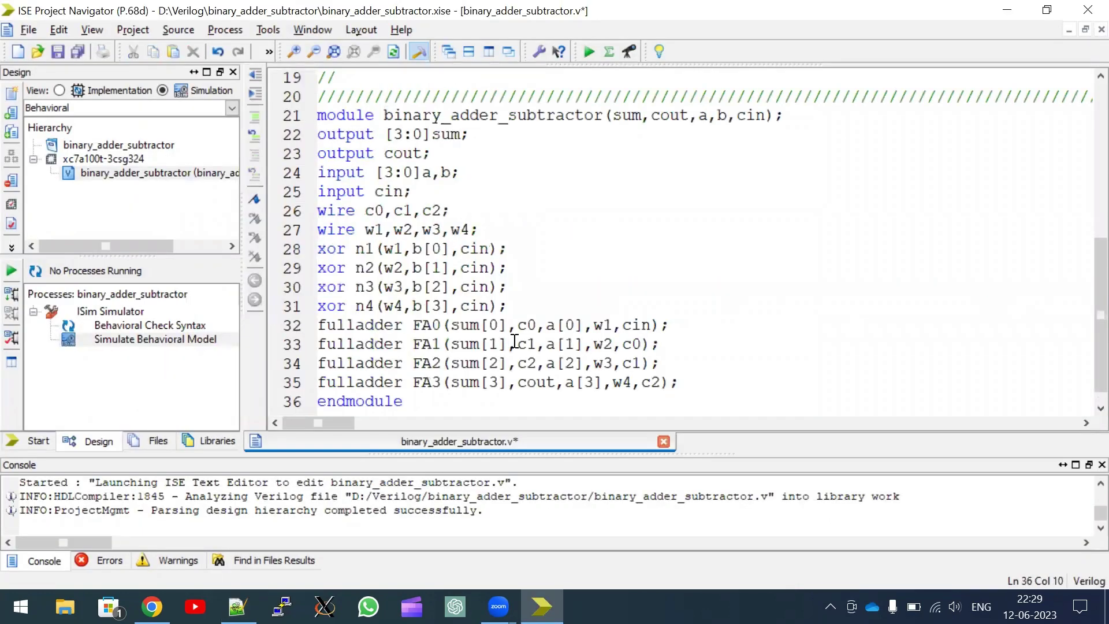
{"action": "key", "text": "ctrl+s"}
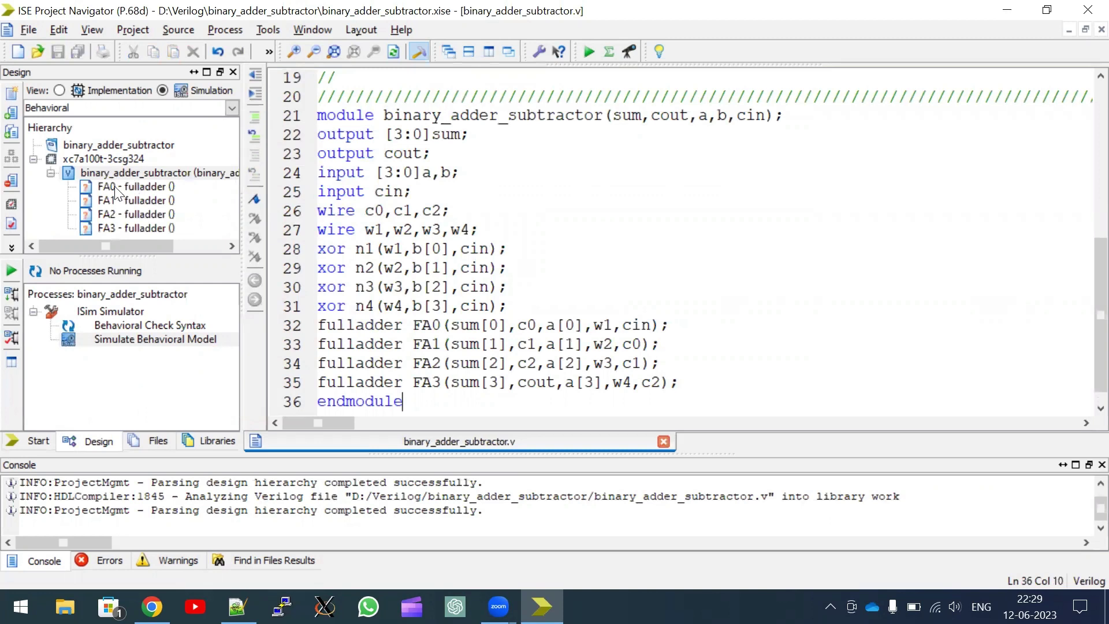
{"action": "left_click", "coordinate": [115, 187]}
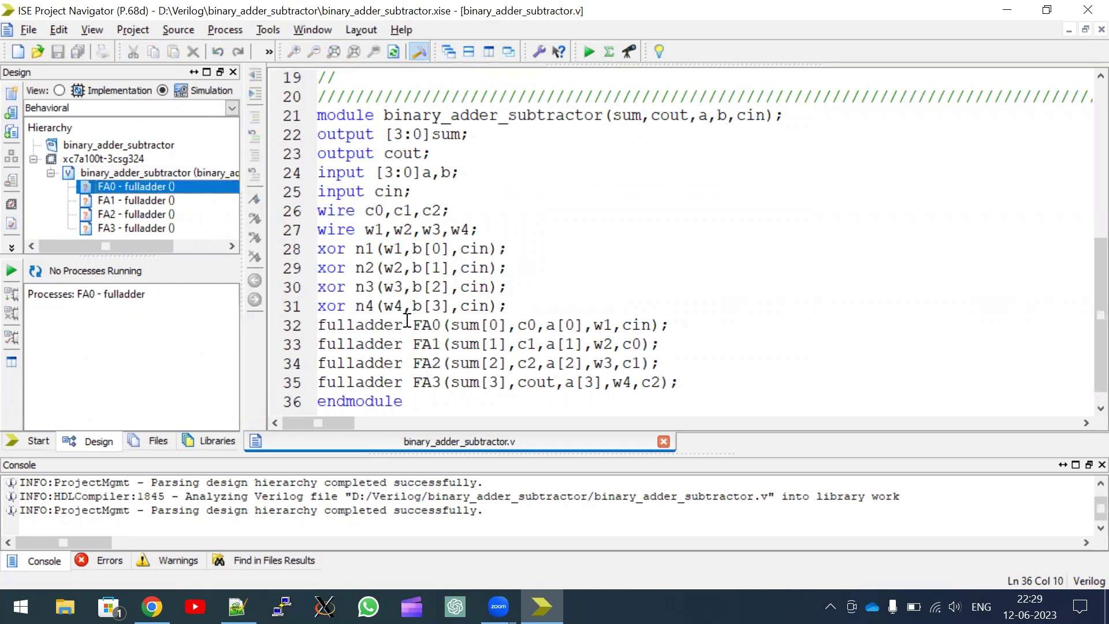
{"action": "double_click", "coordinate": [354, 326]}
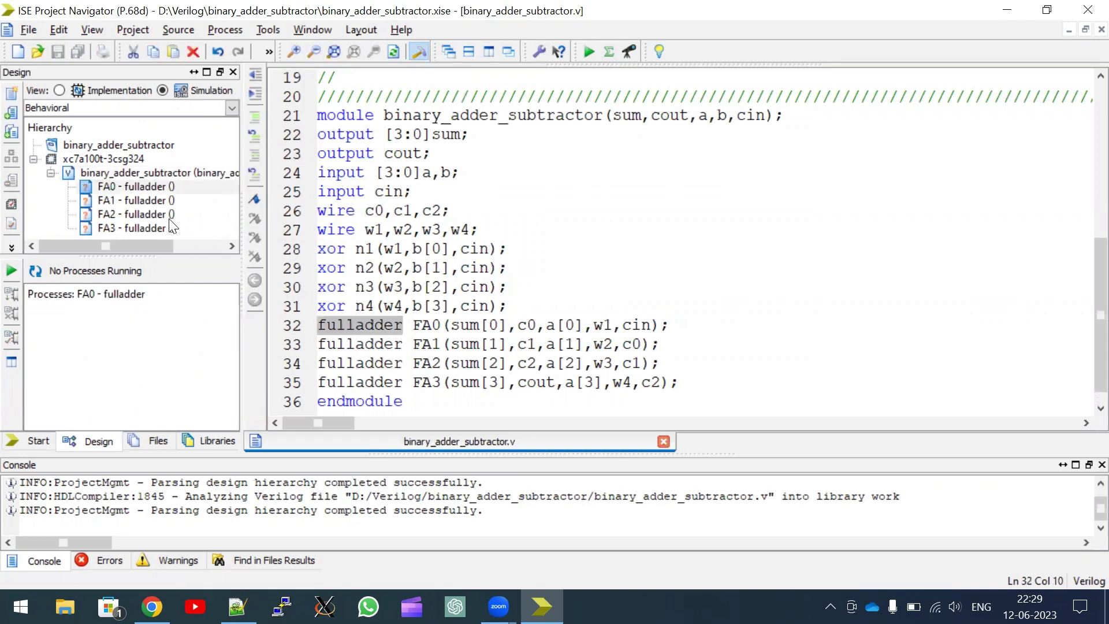
Begin adding a new Verilog Module source to the target device
{"action": "left_click", "coordinate": [105, 159]}
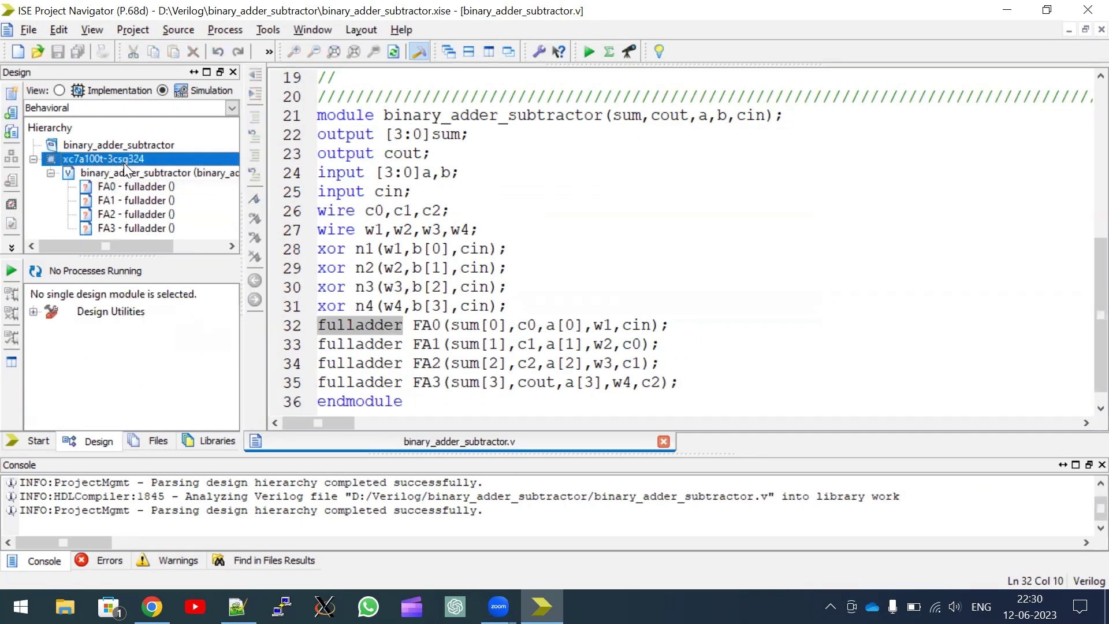
{"action": "right_click", "coordinate": [129, 160]}
{"action": "left_click", "coordinate": [154, 169]}
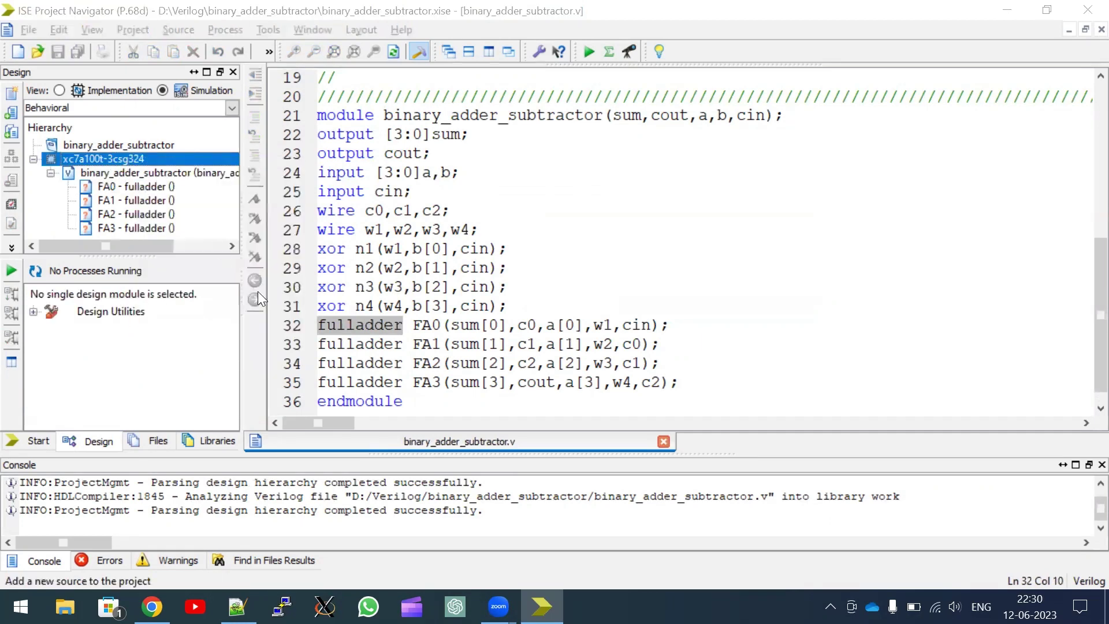
{"action": "left_click", "coordinate": [375, 295]}
{"action": "left_click", "coordinate": [632, 299]}
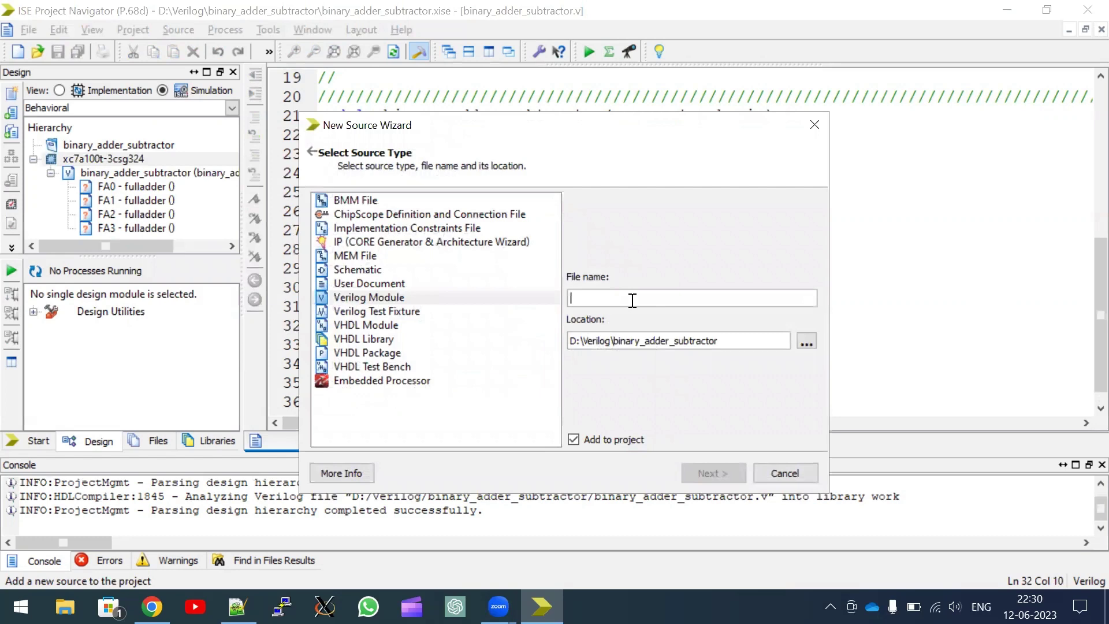
Name the source fulladder, copied from Notepad++, replacing the existing fulladder.v
{"action": "key", "text": "alt+Tab"}
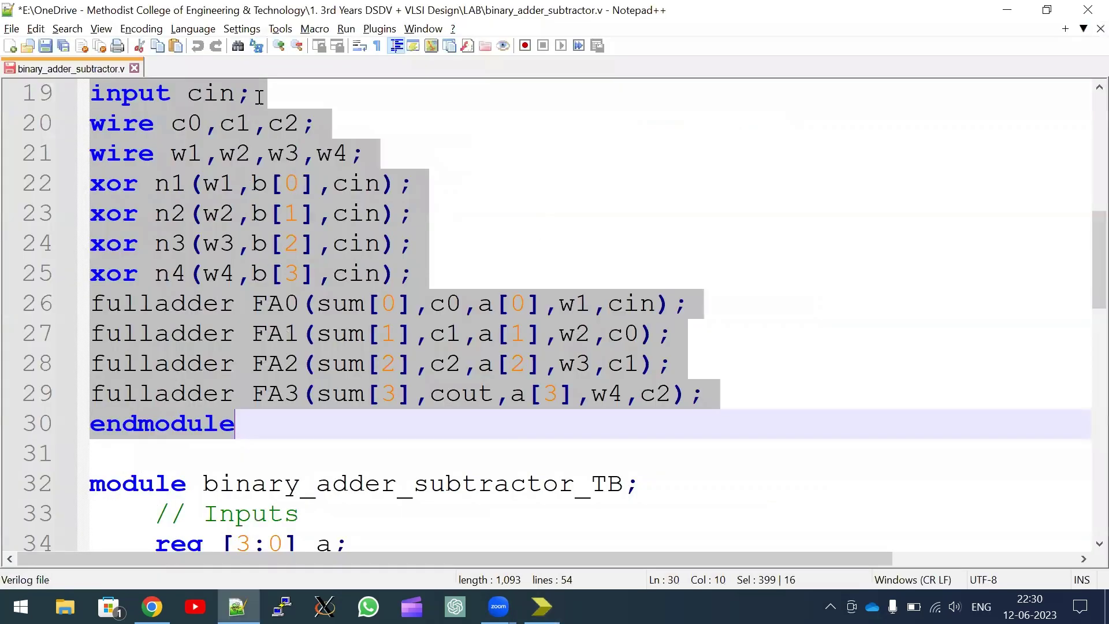
{"action": "scroll", "coordinate": [259, 97], "scroll_direction": "up", "scroll_amount": 6}
{"action": "double_click", "coordinate": [259, 95]}
{"action": "key", "text": "ctrl+c"}
{"action": "key", "text": "alt+Tab"}
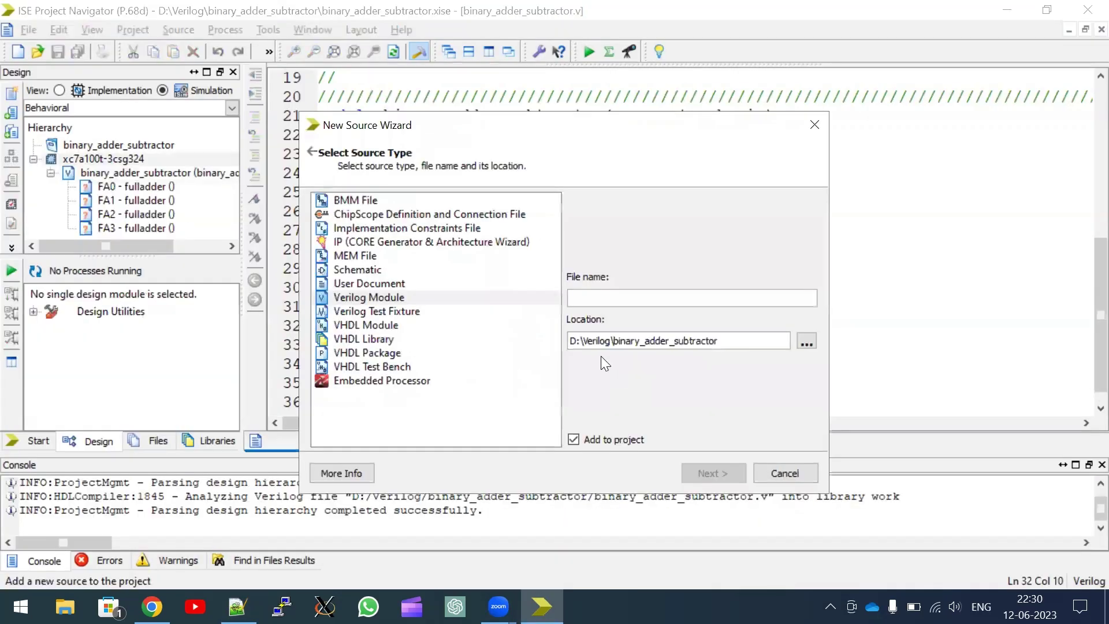
{"action": "key", "text": "ctrl+v"}
{"action": "left_click", "coordinate": [705, 472]}
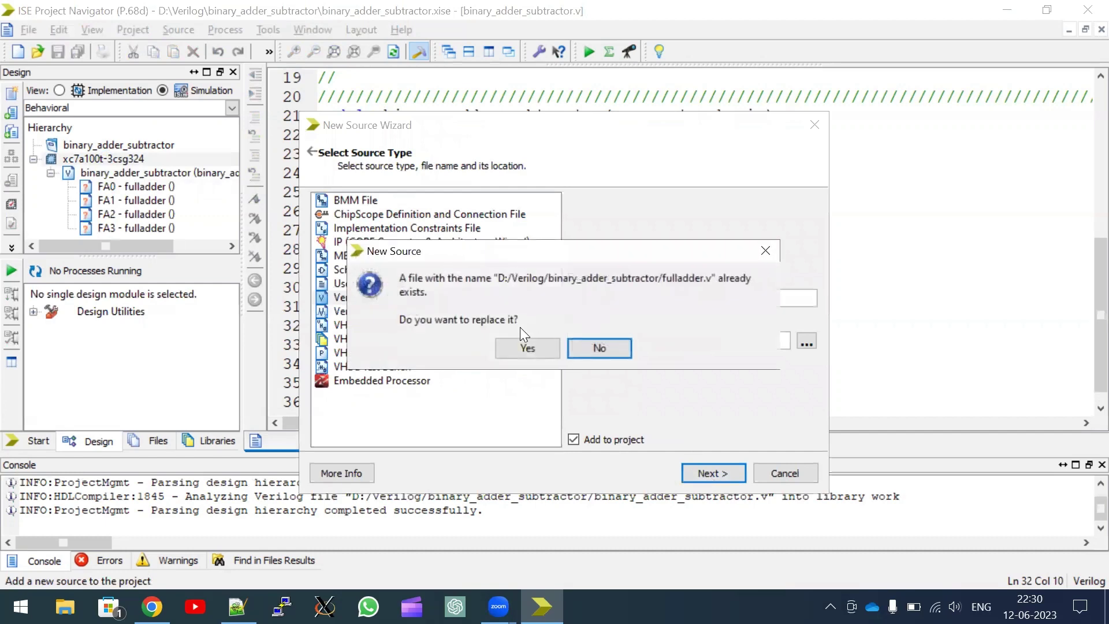
{"action": "left_click", "coordinate": [522, 346]}
{"action": "left_click", "coordinate": [728, 475]}
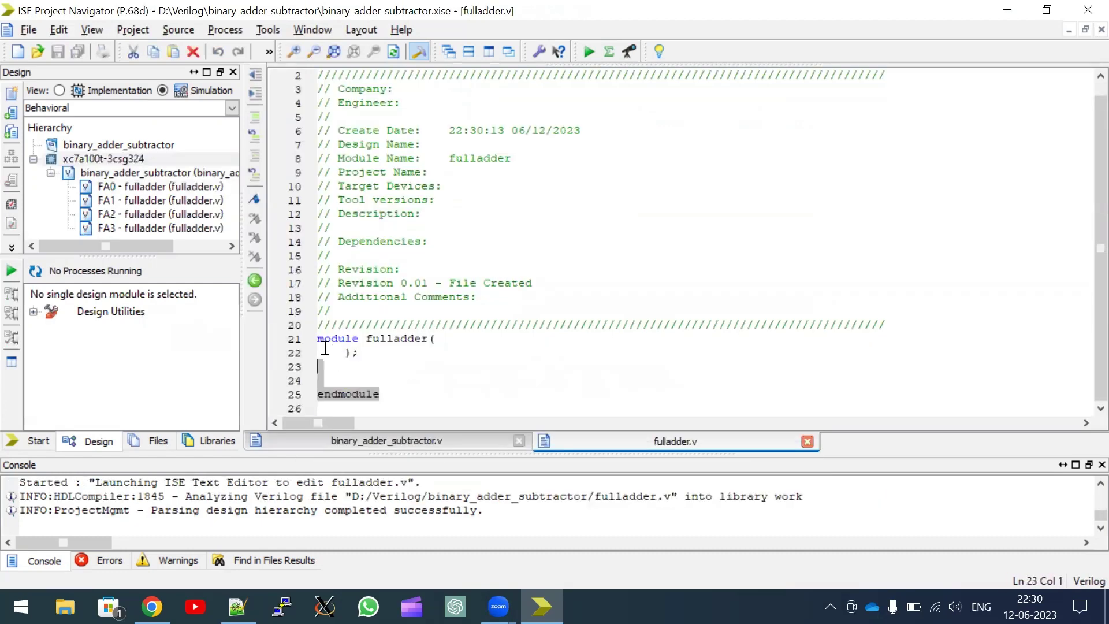
Paste the full adder module code from Notepad++ into fulladder.v and save it
{"action": "left_click_drag", "start_coordinate": [403, 386], "coordinate": [315, 338]}
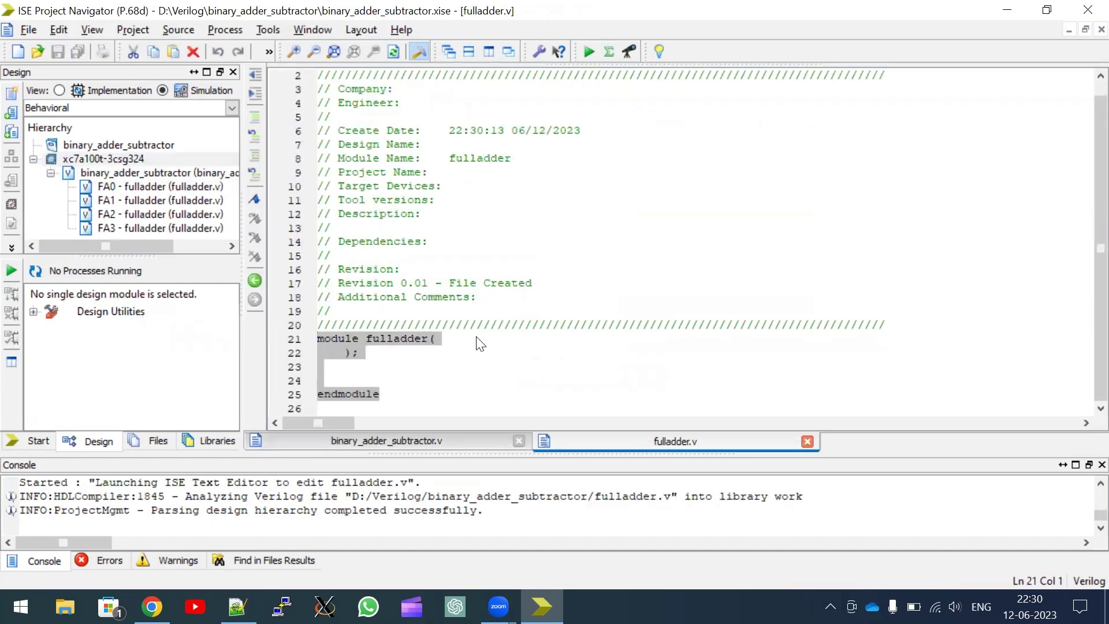
{"action": "key", "text": "alt+Tab"}
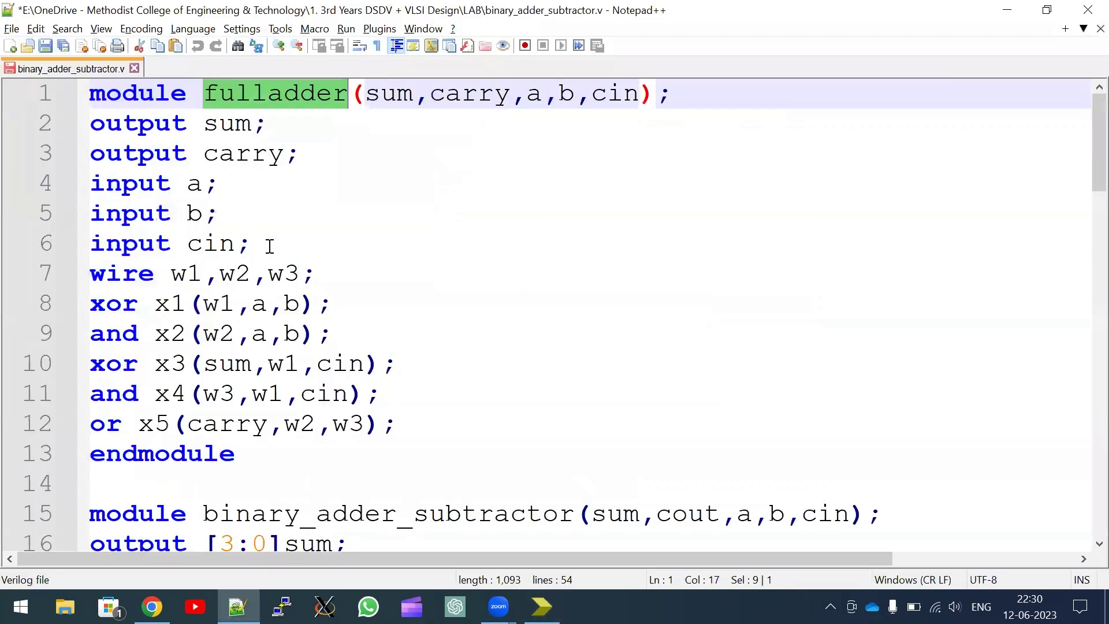
{"action": "left_click_drag", "start_coordinate": [237, 456], "coordinate": [55, 100]}
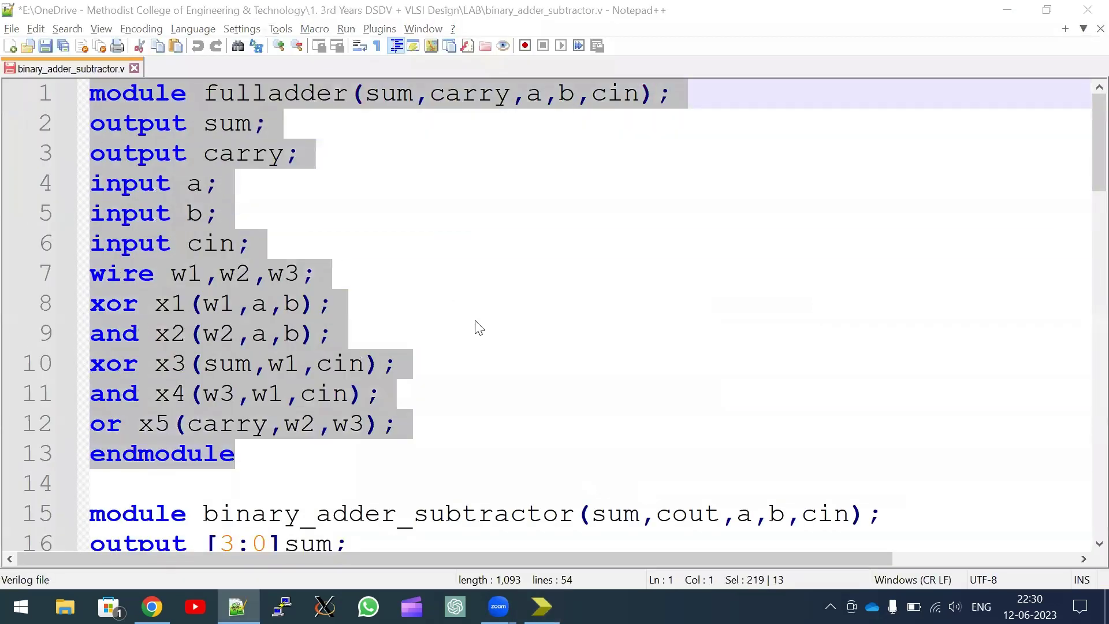
{"action": "key", "text": "alt+Tab"}
{"action": "mouse_move", "coordinate": [381, 395]}
{"action": "left_mouse_down"}
{"action": "mouse_move", "coordinate": [314, 361]}
{"action": "mouse_move", "coordinate": [317, 338]}
{"action": "left_mouse_up"}
{"action": "key", "text": "ctrl+v"}
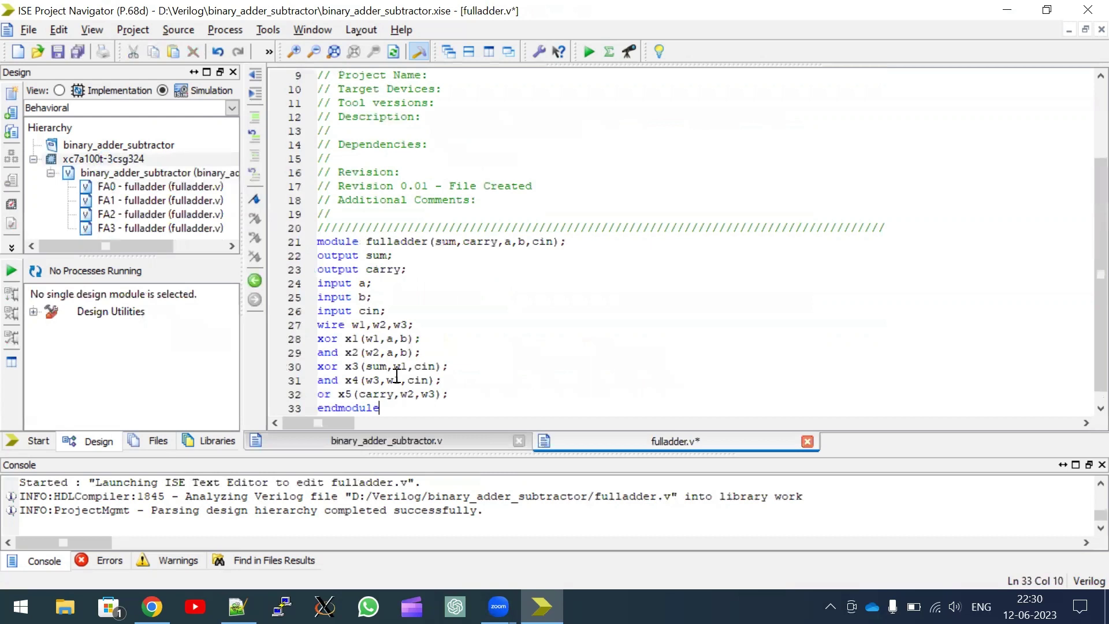
{"action": "key", "text": "ctrl+s"}
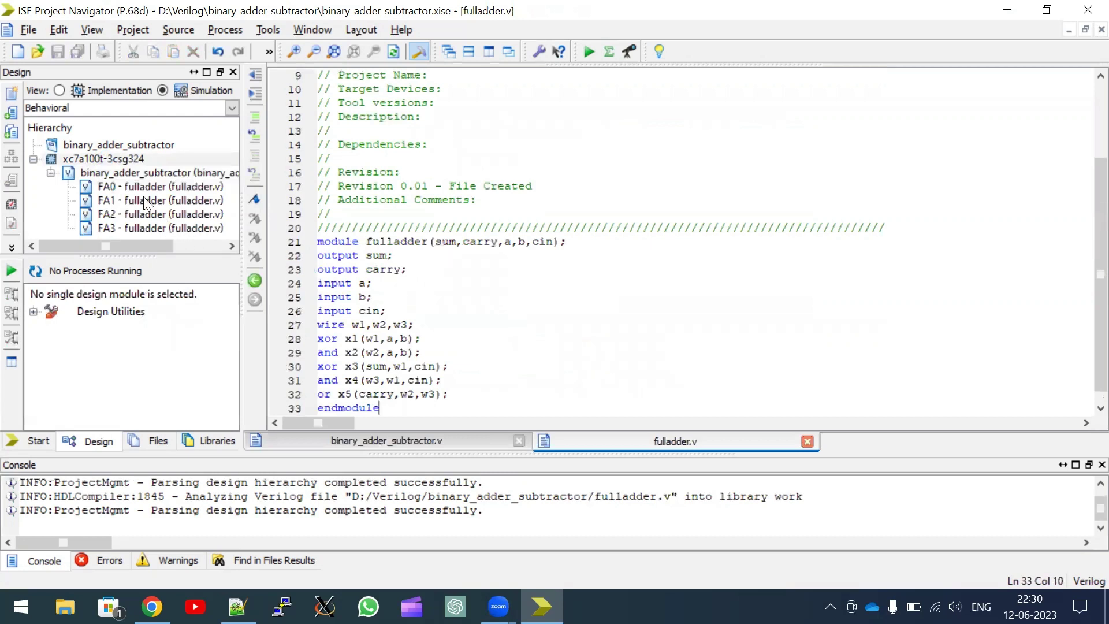
Select the binary_adder_subtractor top module in Implementation view and run Synthesize - XST
{"action": "left_click", "coordinate": [147, 173]}
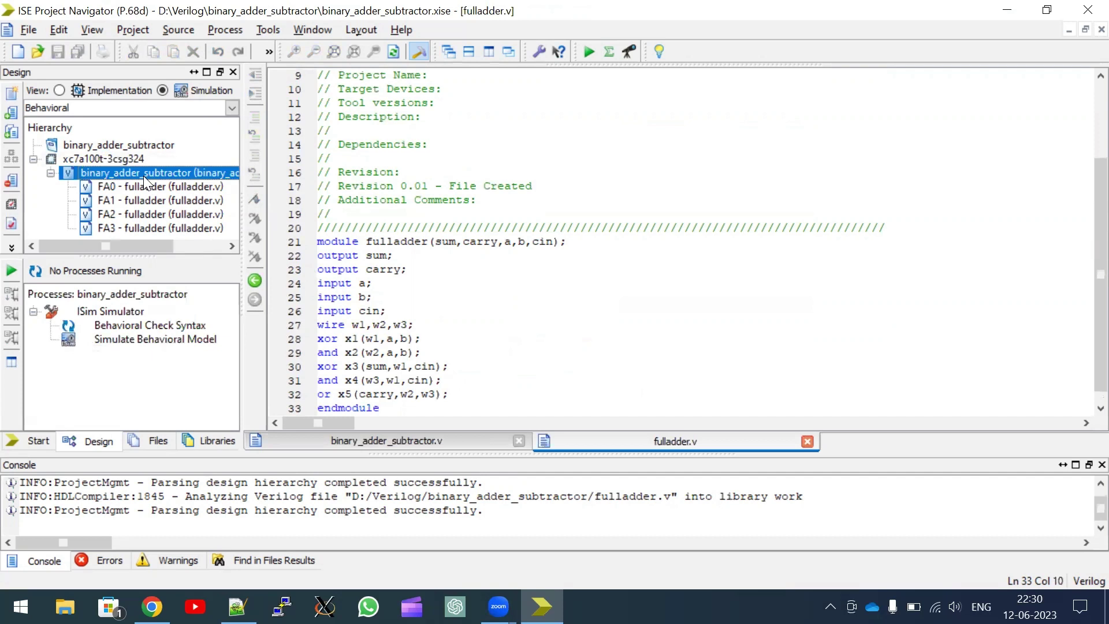
{"action": "left_click", "coordinate": [129, 92]}
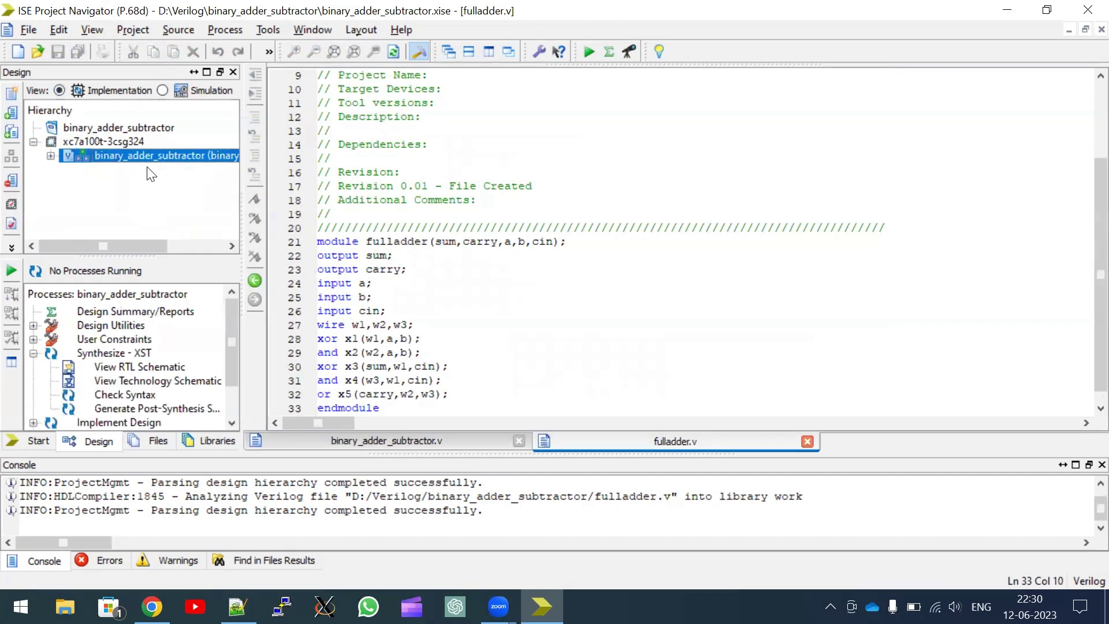
{"action": "double_click", "coordinate": [120, 354]}
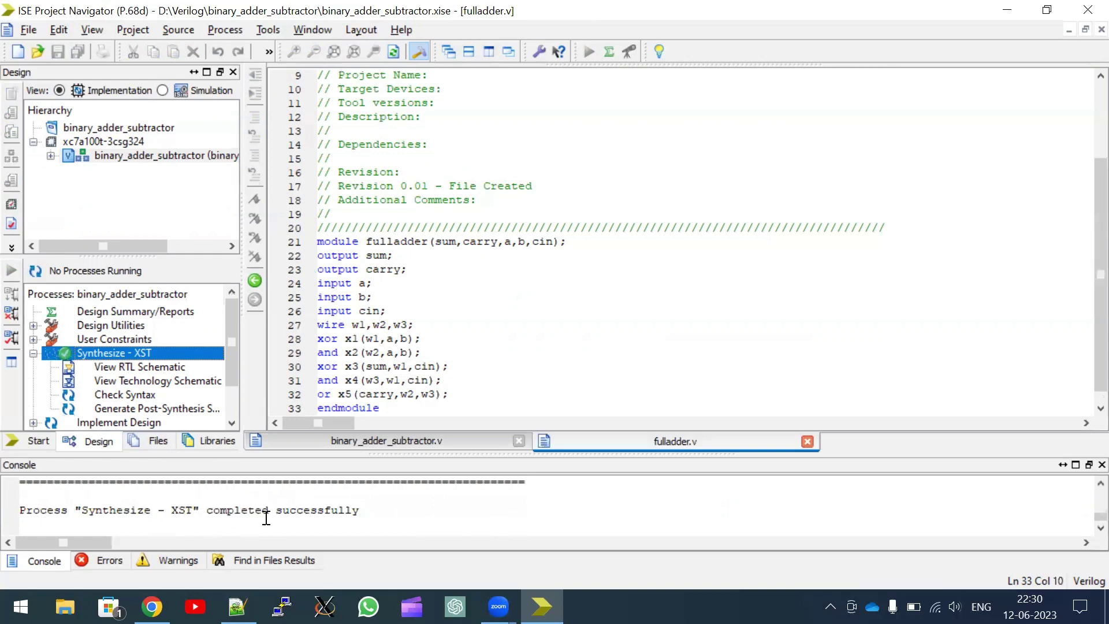
Open the RTL schematic starting from the top-level block and expand its circuitry
{"action": "double_click", "coordinate": [151, 367]}
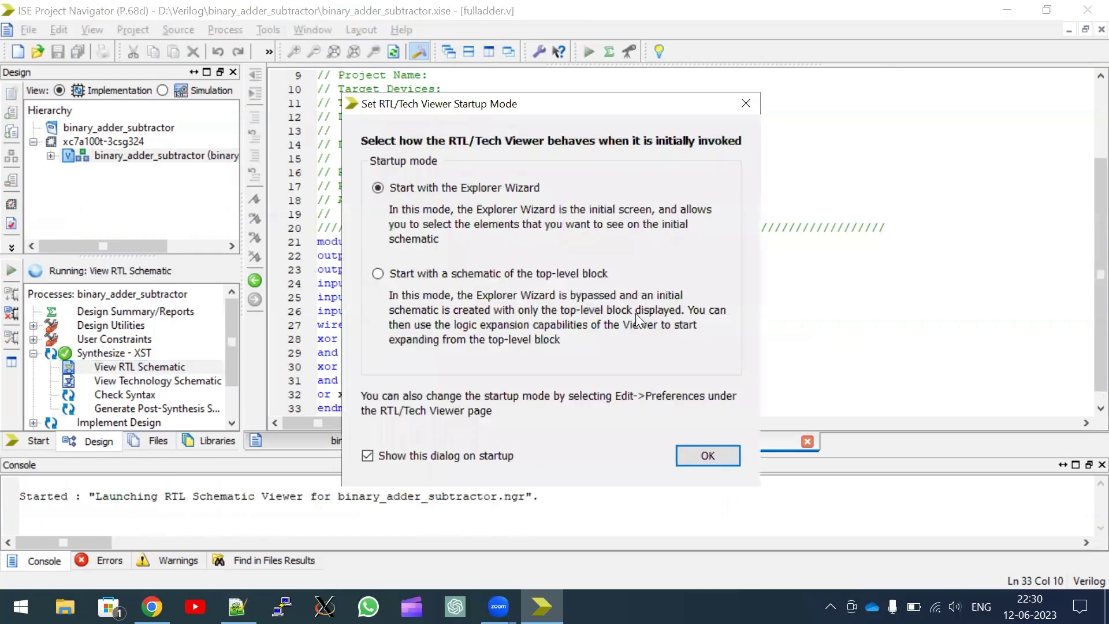
{"action": "left_click", "coordinate": [503, 273]}
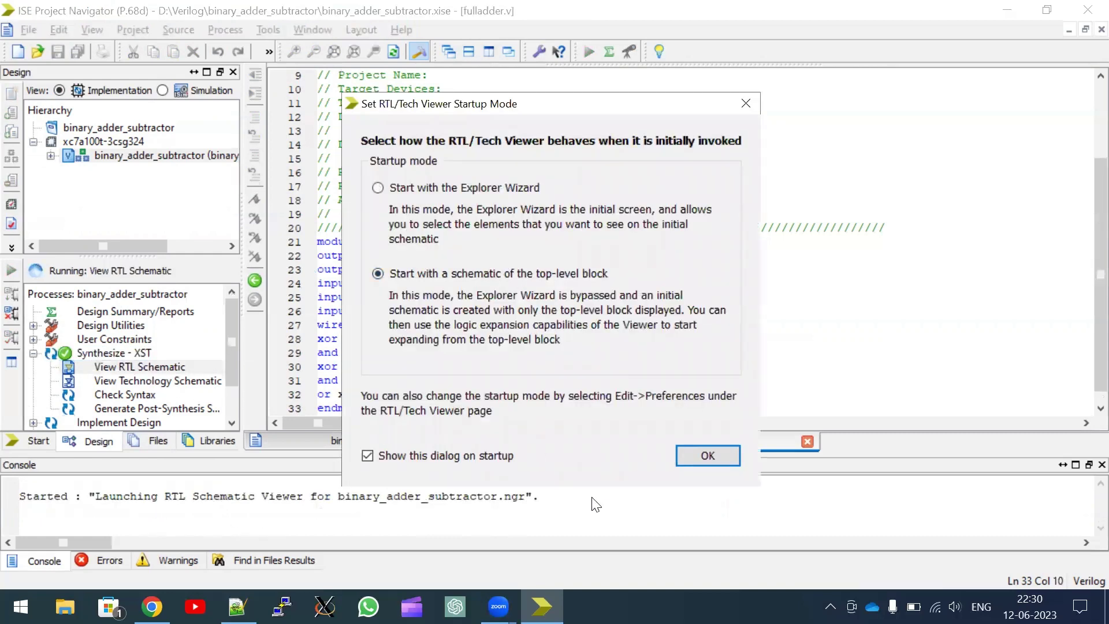
{"action": "left_click", "coordinate": [705, 457]}
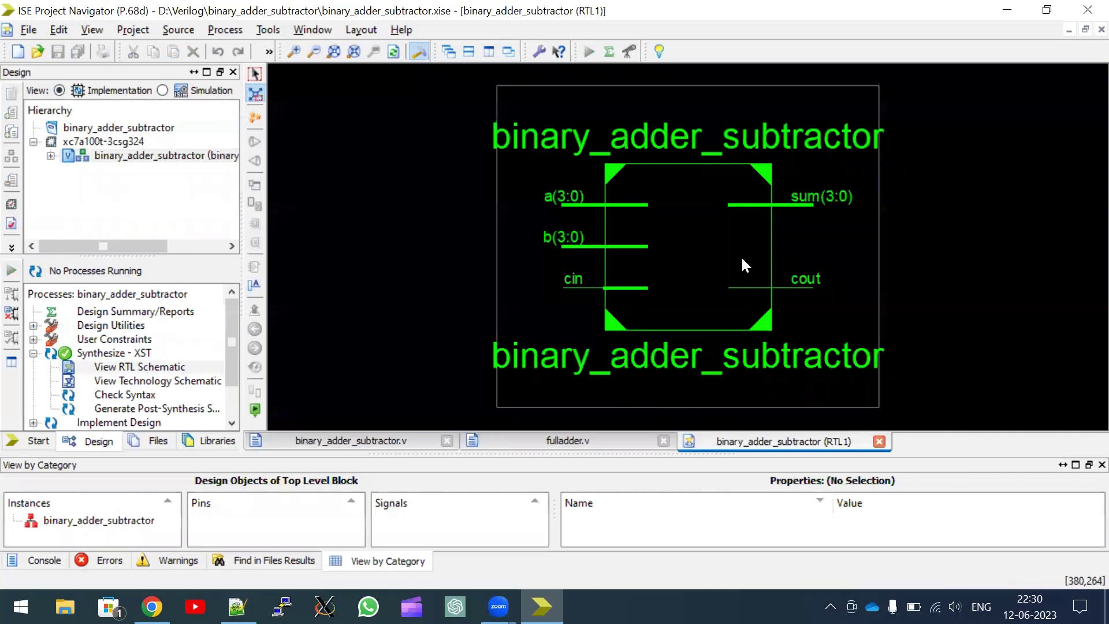
{"action": "double_click", "coordinate": [683, 248]}
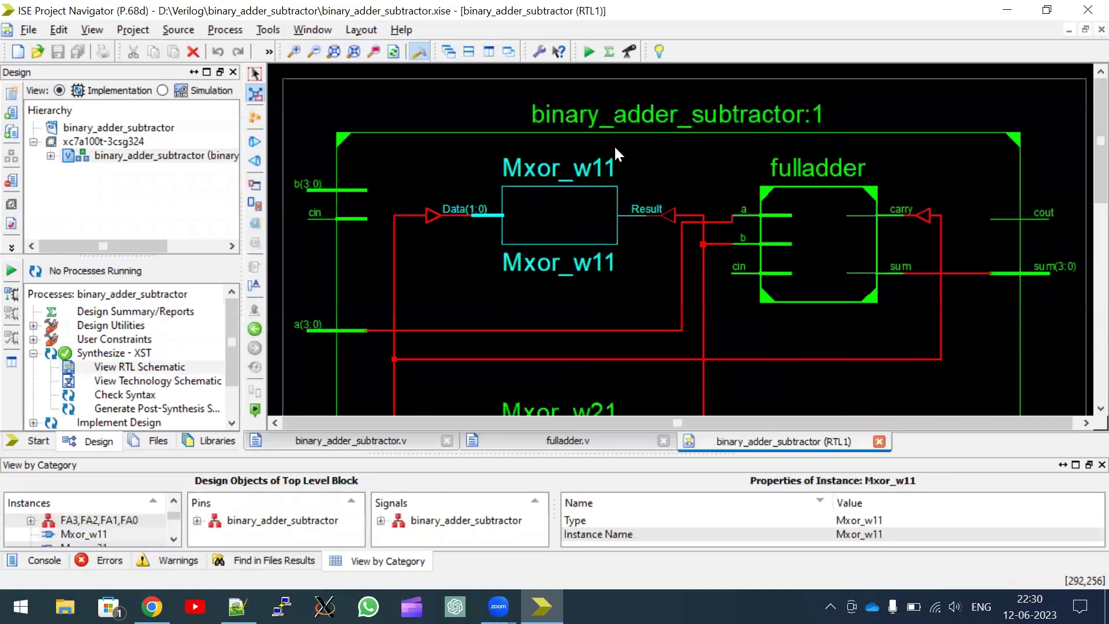
Open the technology schematic and expand the block to show its LUTs and buffers
{"action": "double_click", "coordinate": [157, 380]}
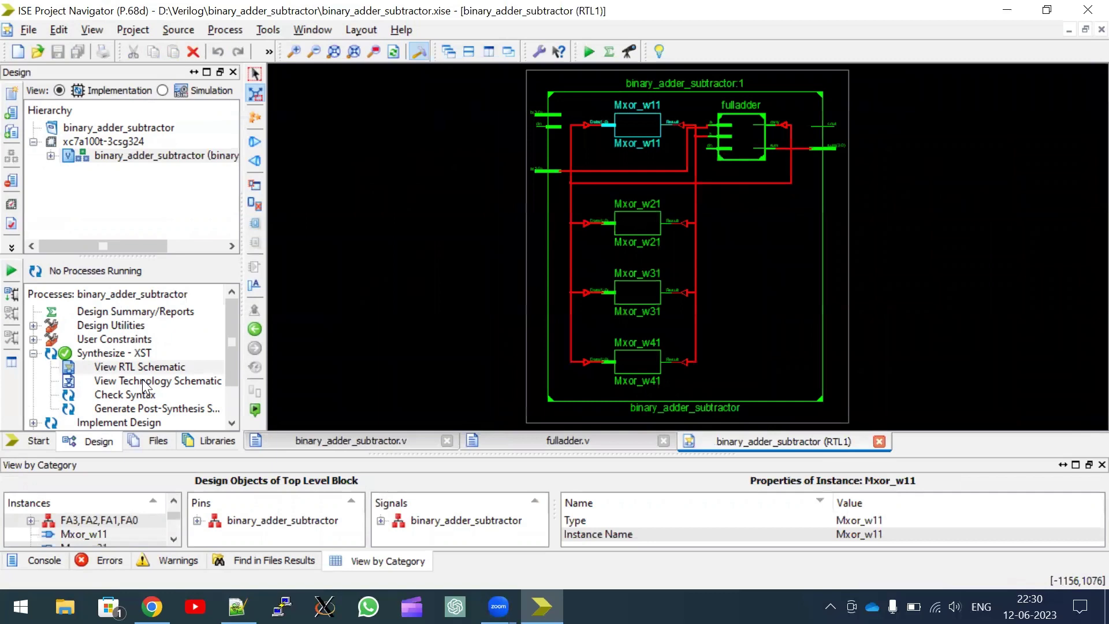
{"action": "left_click", "coordinate": [697, 453]}
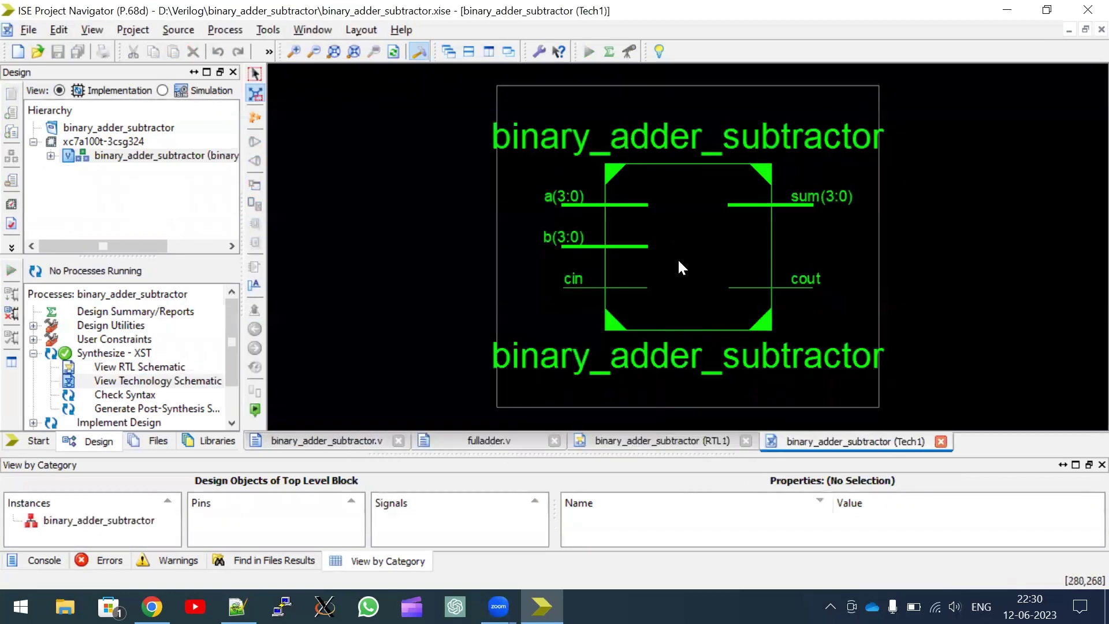
{"action": "double_click", "coordinate": [676, 258]}
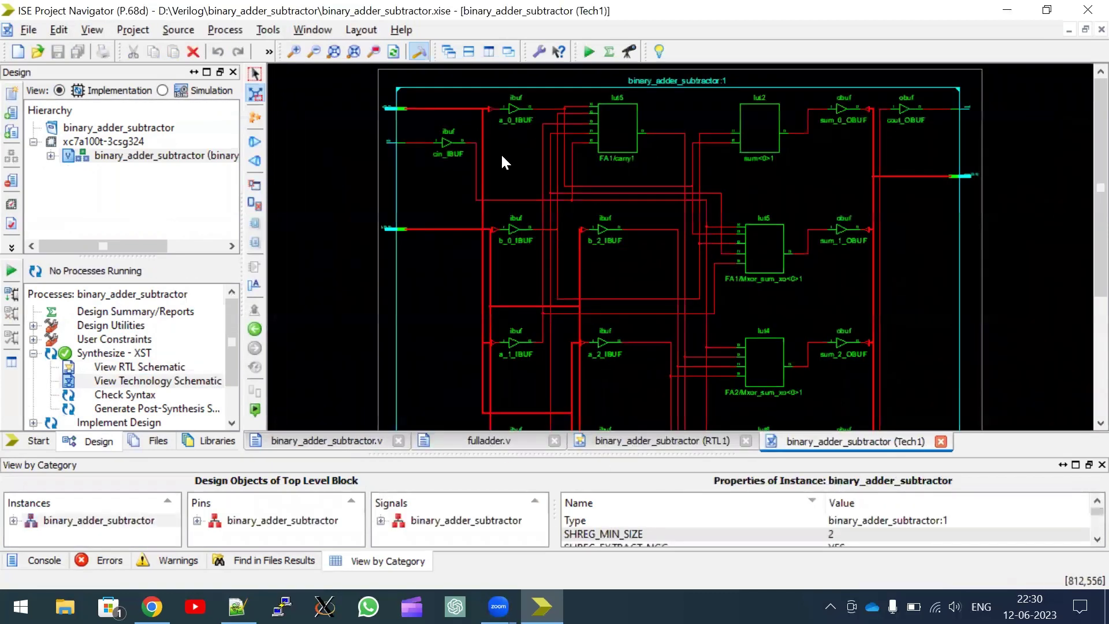
{"action": "scroll", "coordinate": [566, 228], "scroll_direction": "down", "scroll_amount": 1}
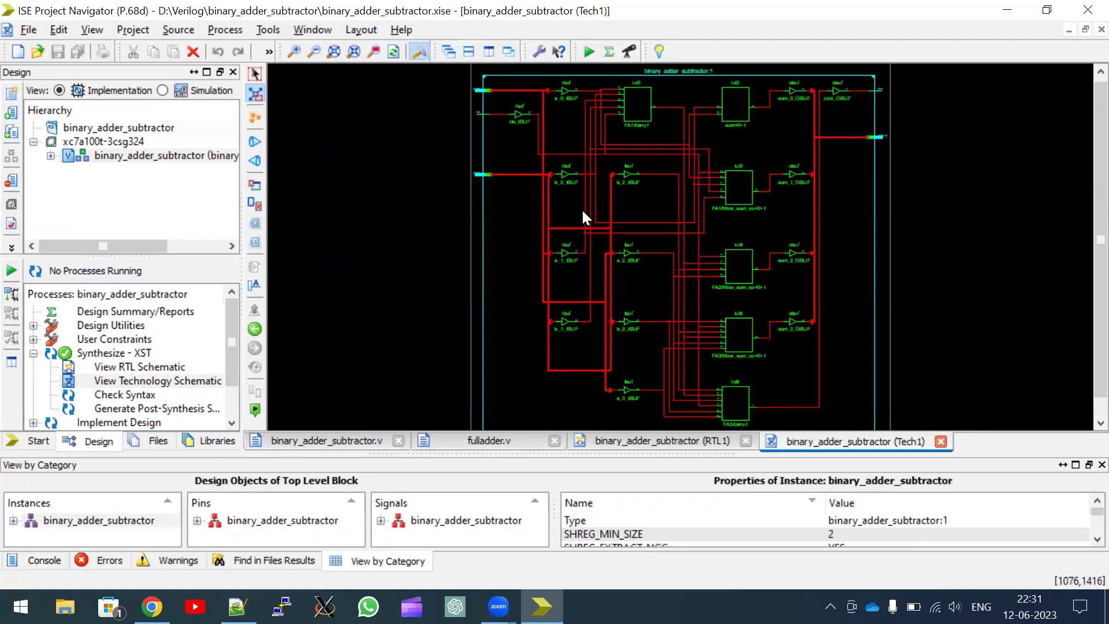
Look up the binary_adder_subtractor_TB module name in the Notepad++ test bench code
{"action": "left_click", "coordinate": [158, 155]}
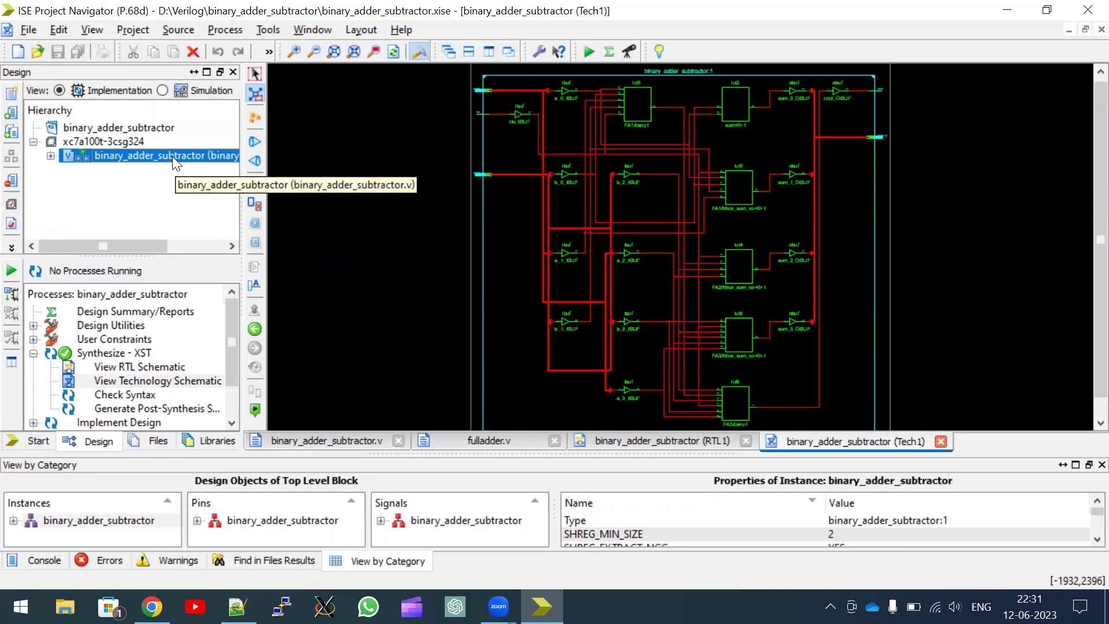
{"action": "key", "text": "alt+Tab"}
{"action": "scroll", "coordinate": [438, 269], "scroll_direction": "down", "scroll_amount": 6}
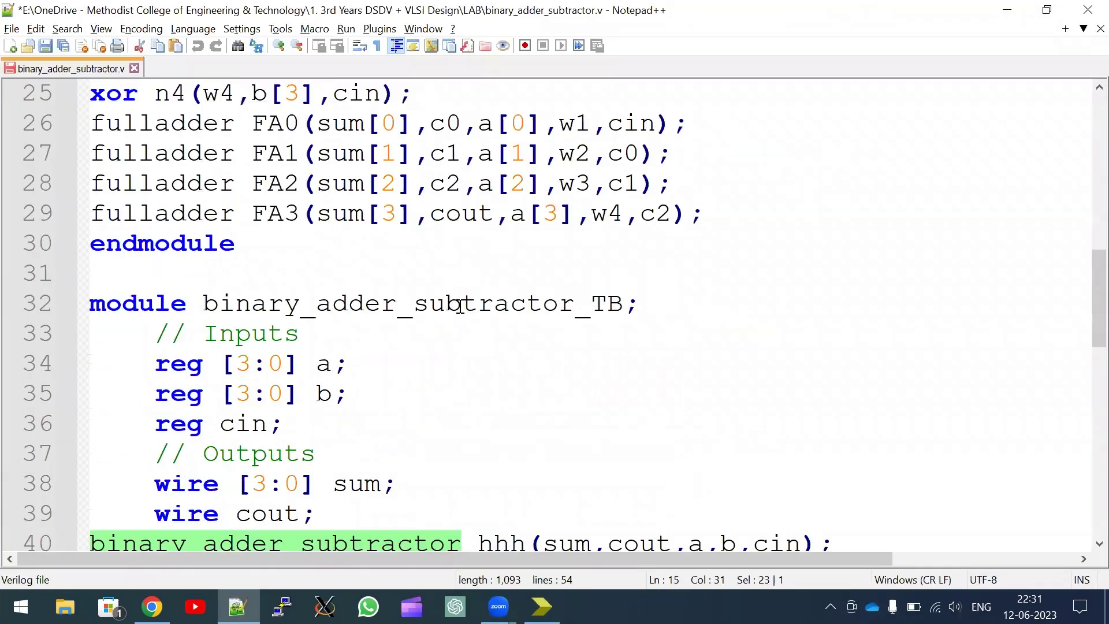
{"action": "double_click", "coordinate": [460, 306]}
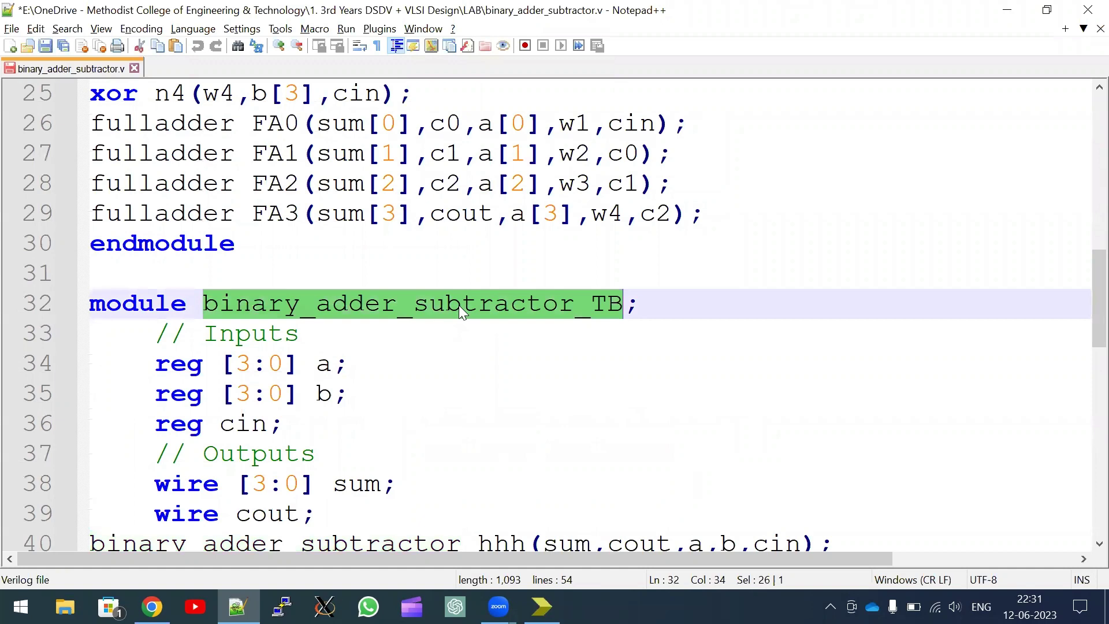
{"action": "key", "text": "alt+Tab"}
Create Verilog Test Fixture binary_adder_subtractor_TB associated with binary_adder_subtractor, replacing the old file
{"action": "right_click", "coordinate": [137, 153]}
{"action": "left_click", "coordinate": [179, 164]}
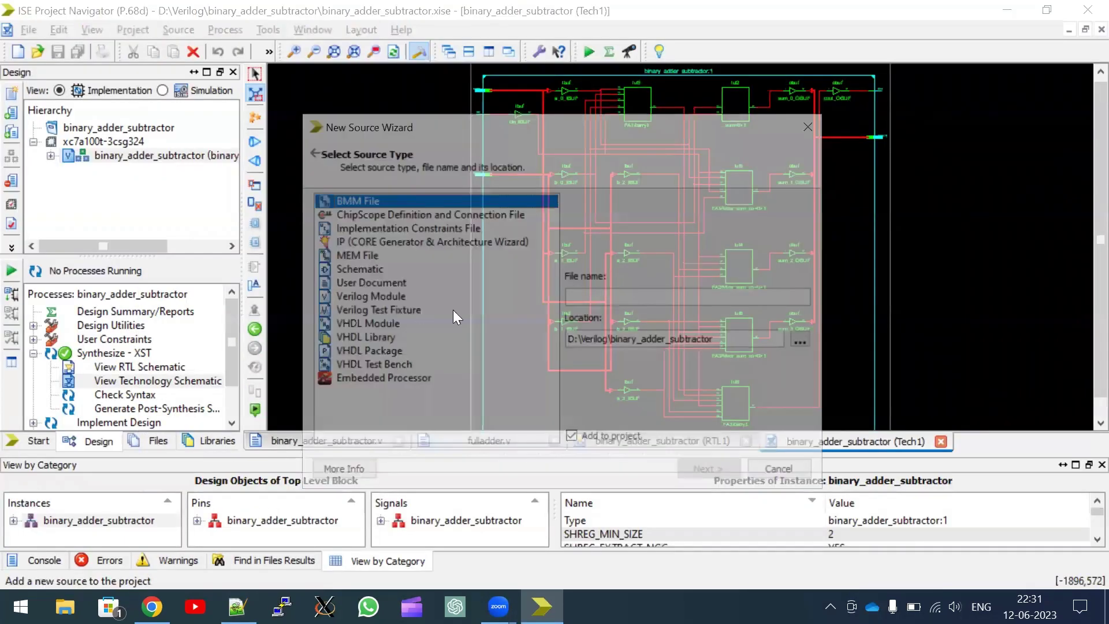
{"action": "left_click", "coordinate": [369, 311]}
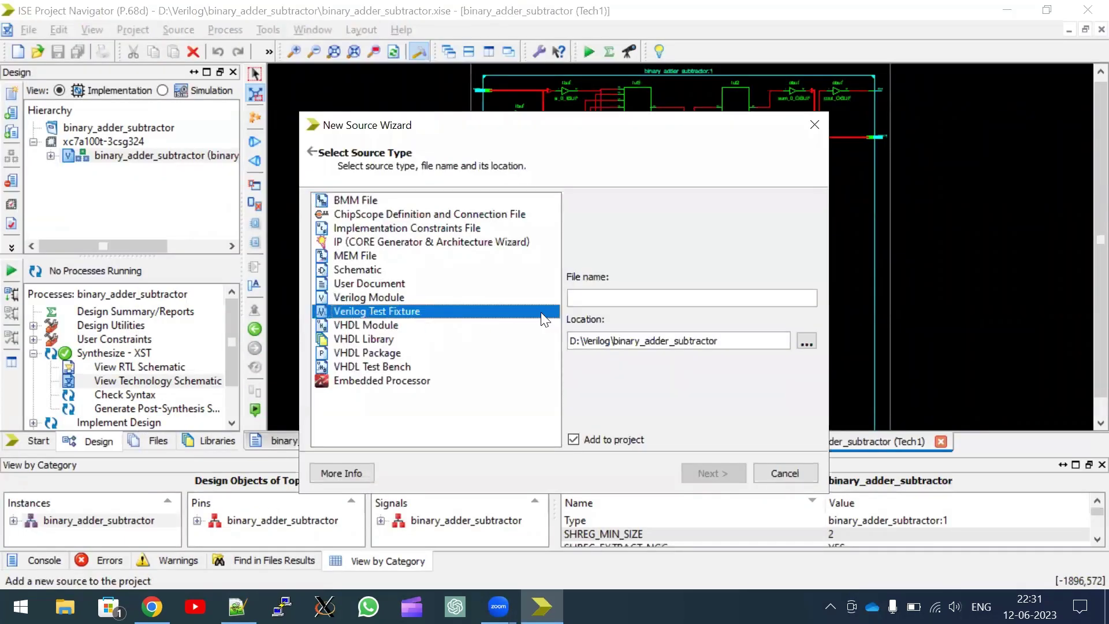
{"action": "left_click", "coordinate": [618, 298]}
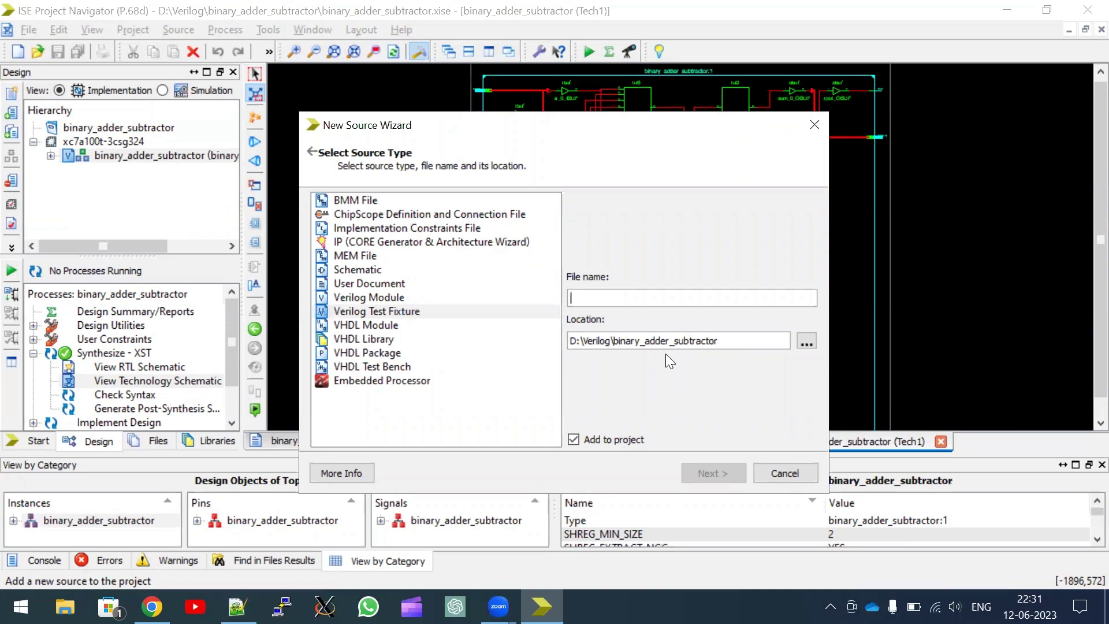
{"action": "type", "text": "binary_adder_subtractor_TB"}
{"action": "left_click", "coordinate": [725, 470]}
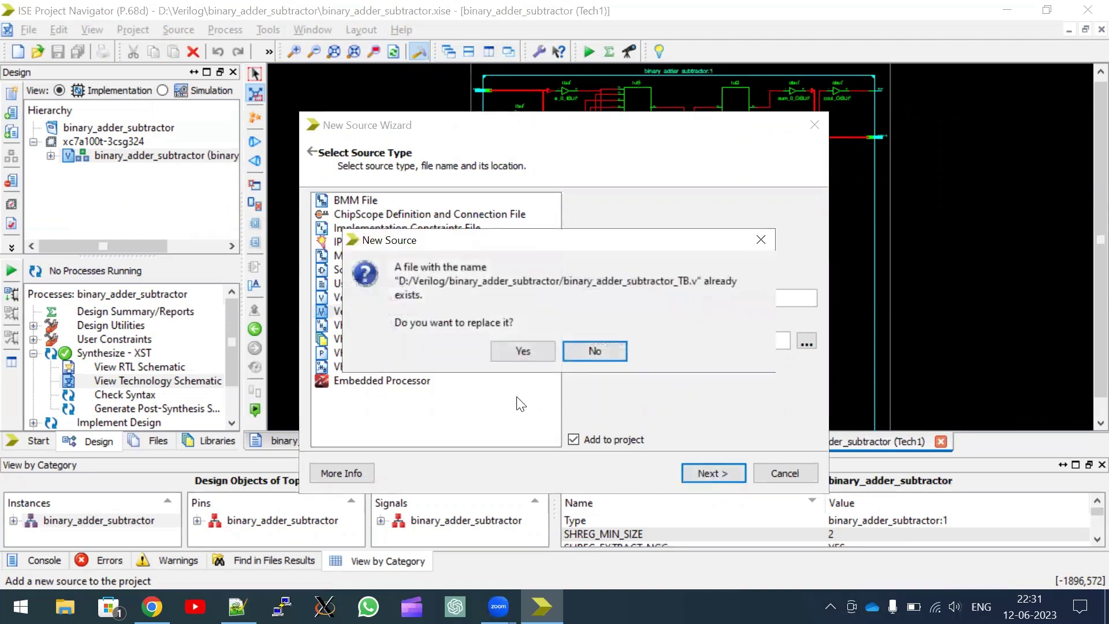
{"action": "left_click", "coordinate": [522, 350]}
{"action": "left_click", "coordinate": [352, 214]}
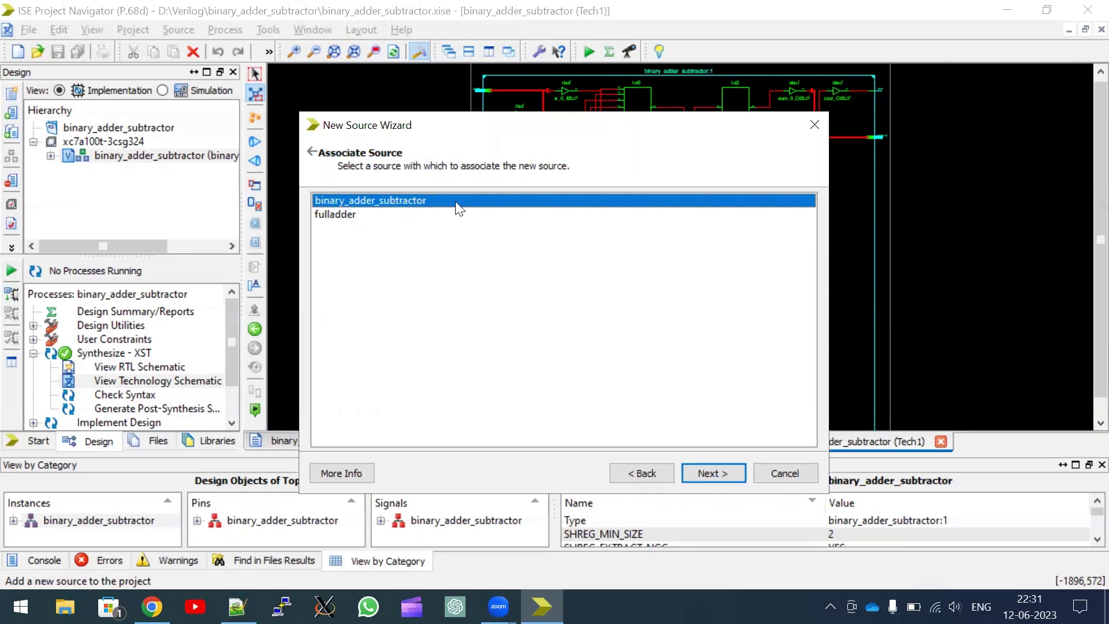
{"action": "left_click", "coordinate": [723, 475]}
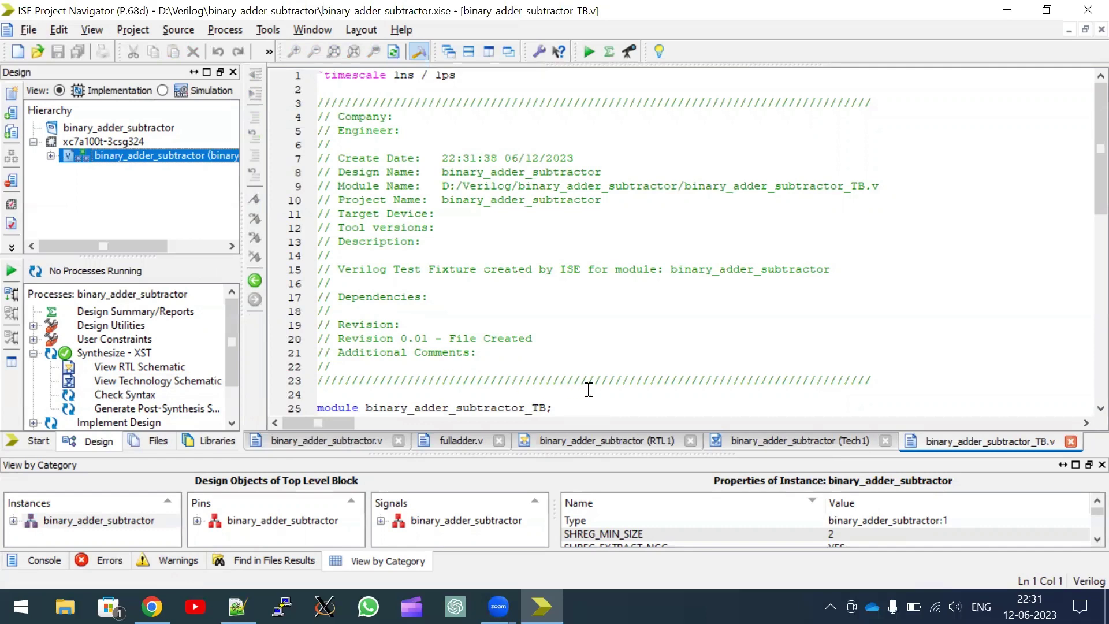
Select the prepared testbench code from line 25 through endmodule in Notepad++
{"action": "scroll", "coordinate": [577, 358], "scroll_direction": "down", "scroll_amount": 2}
{"action": "scroll", "coordinate": [524, 344], "scroll_direction": "down", "scroll_amount": 2}
{"action": "scroll", "coordinate": [456, 243], "scroll_direction": "down", "scroll_amount": 2}
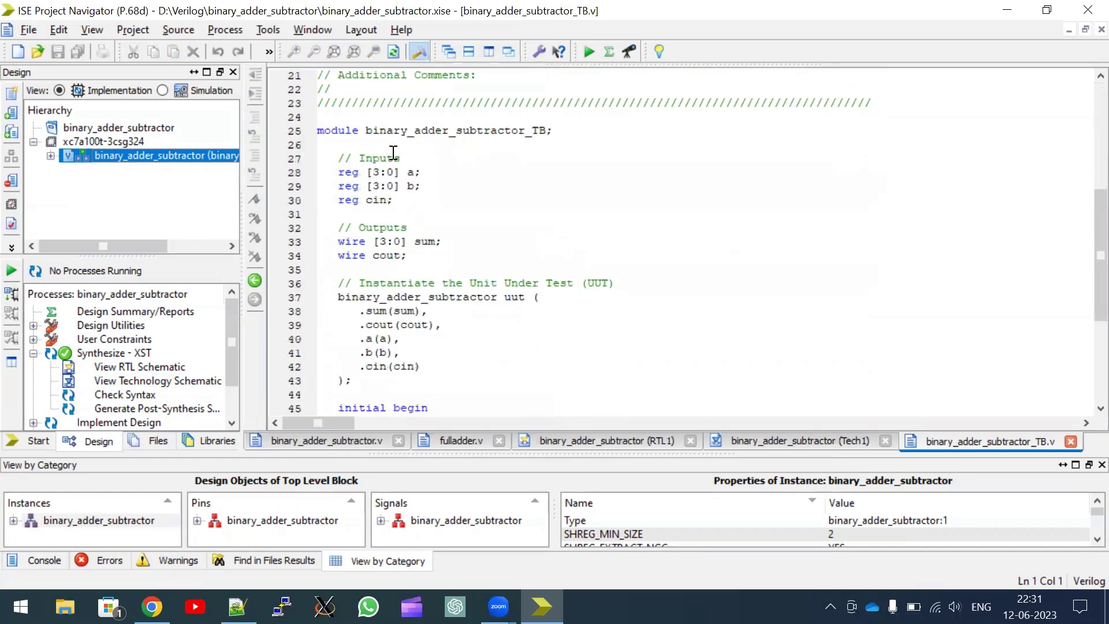
{"action": "double_click", "coordinate": [421, 137]}
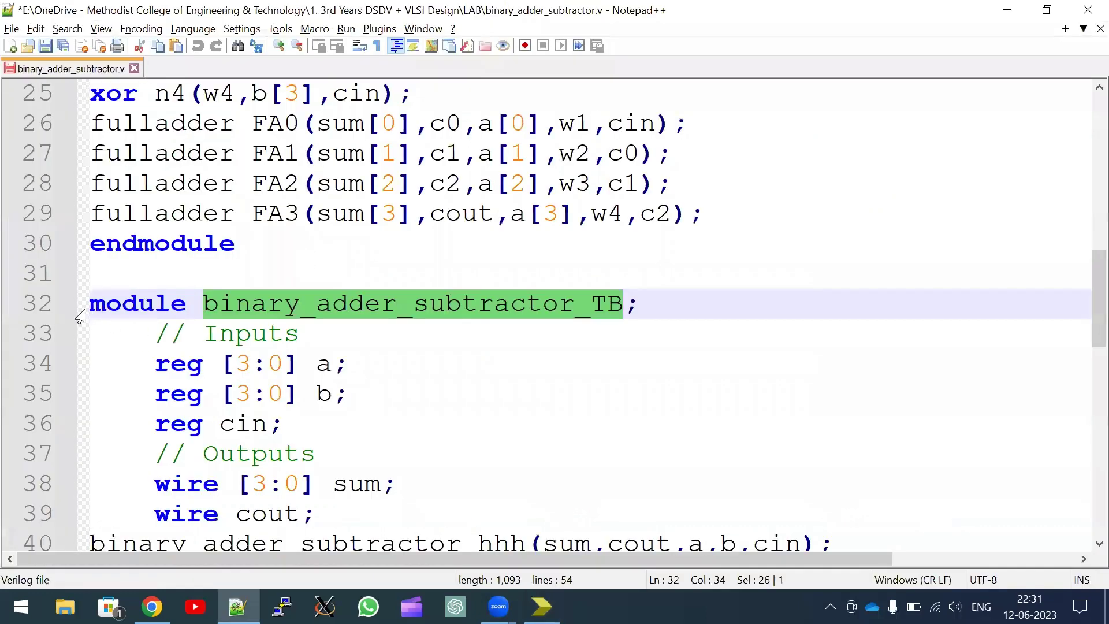
{"action": "left_click", "coordinate": [236, 386], "text": "shift"}
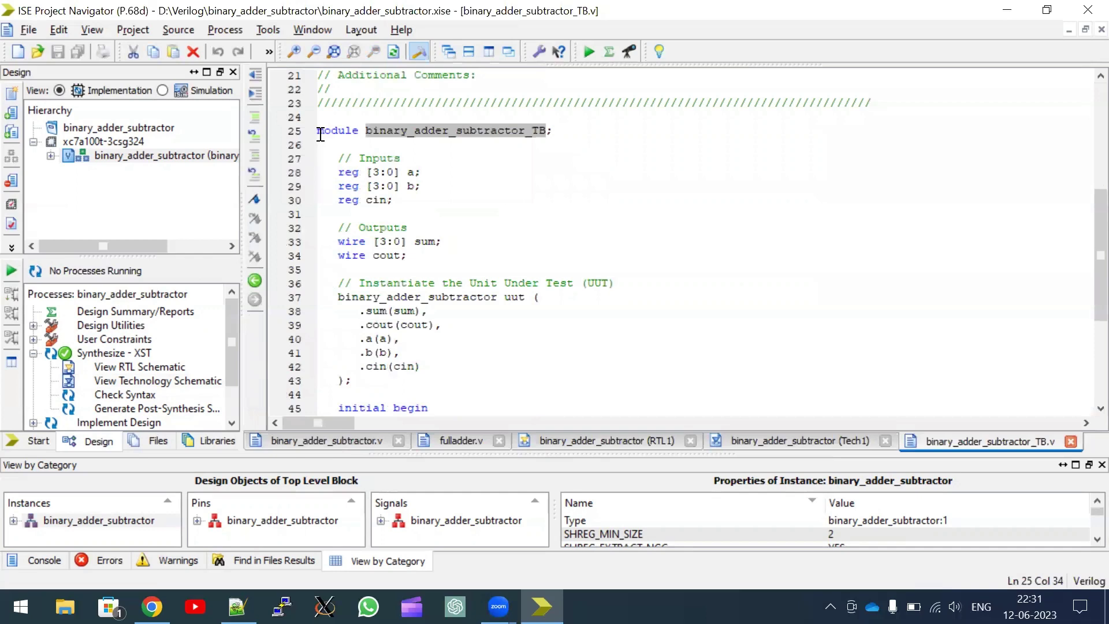
Replace the template with the testbench code, save, and run Behavioral Check Syntax in Simulation view
{"action": "left_click_drag", "start_coordinate": [317, 75], "coordinate": [317, 144]}
{"action": "scroll", "coordinate": [468, 369], "scroll_direction": "down", "scroll_amount": 2}
{"action": "scroll", "coordinate": [391, 371], "scroll_direction": "down", "scroll_amount": 1}
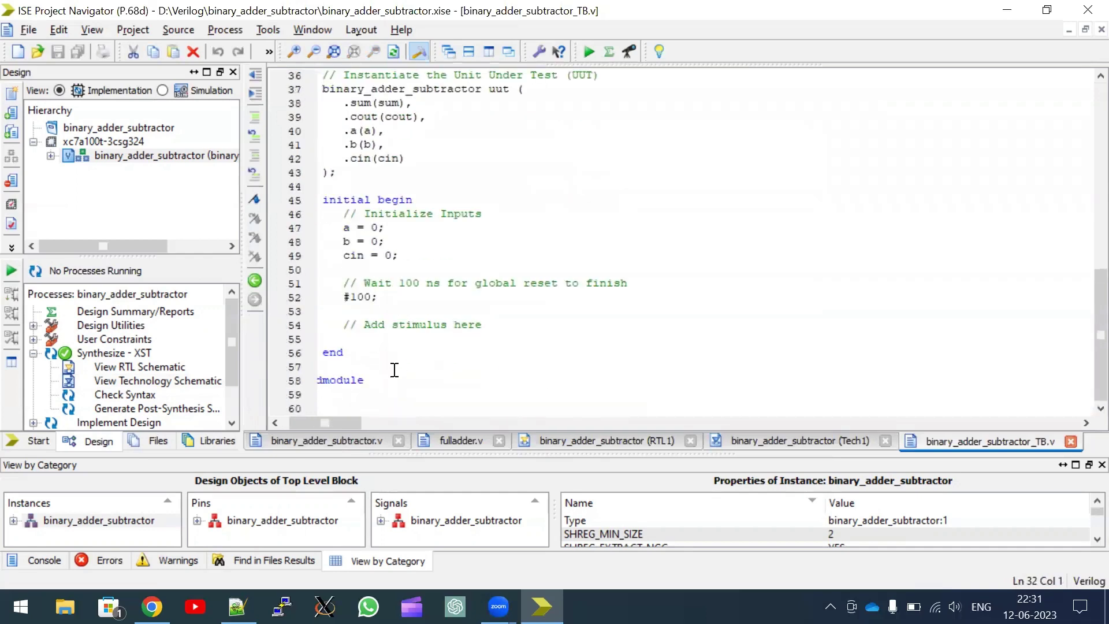
{"action": "left_click", "coordinate": [363, 380], "text": "shift"}
{"action": "key", "text": "ctrl+v"}
{"action": "left_click_drag", "start_coordinate": [383, 425], "coordinate": [295, 423]}
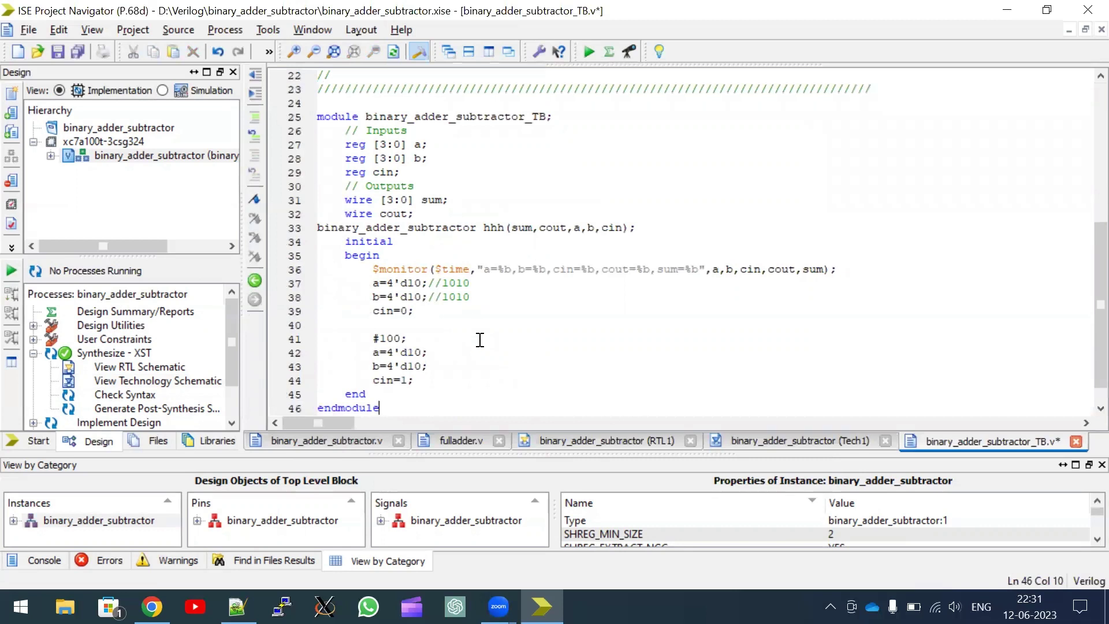
{"action": "key", "text": "ctrl+s"}
{"action": "left_click", "coordinate": [162, 91]}
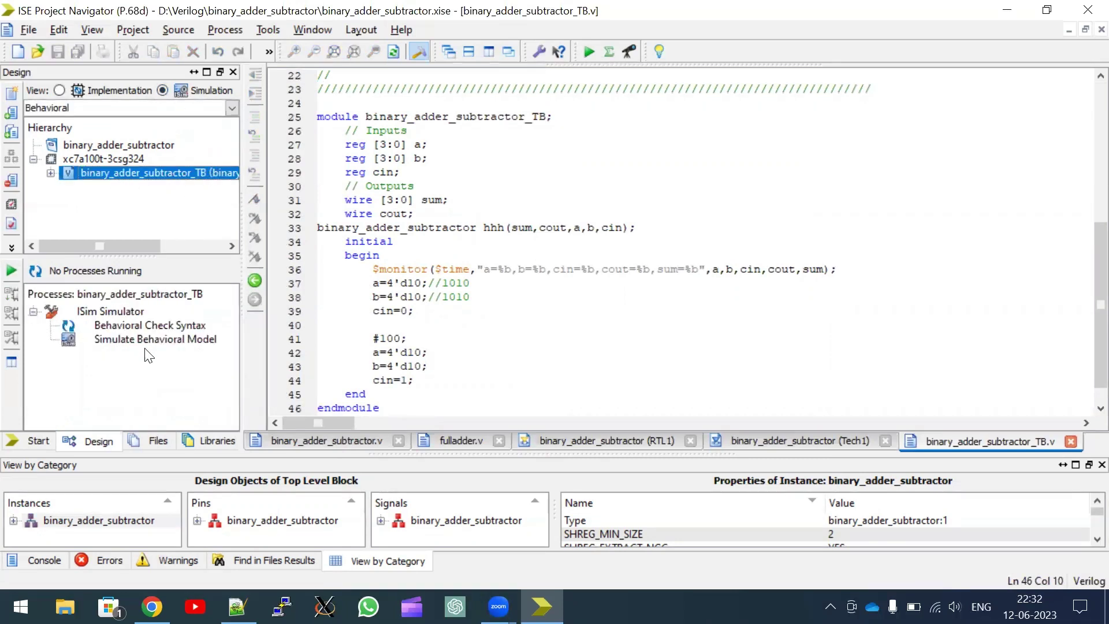
{"action": "double_click", "coordinate": [151, 324]}
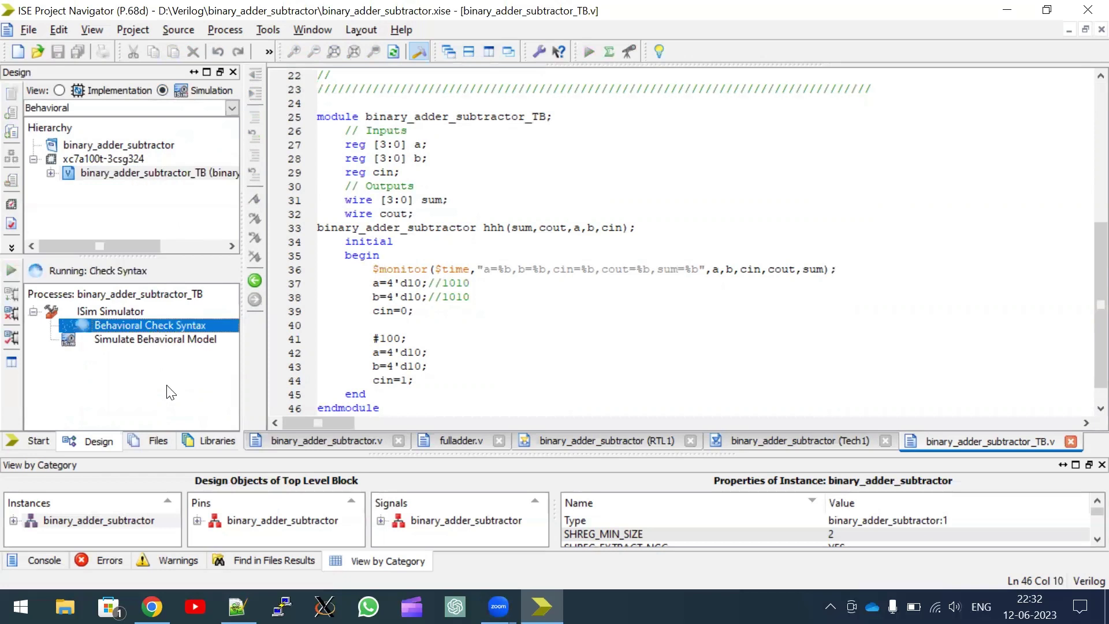
Run the behavioral simulation, fit 0–1000 ns, and order signals a, b, cin, cout, sum
{"action": "double_click", "coordinate": [170, 343]}
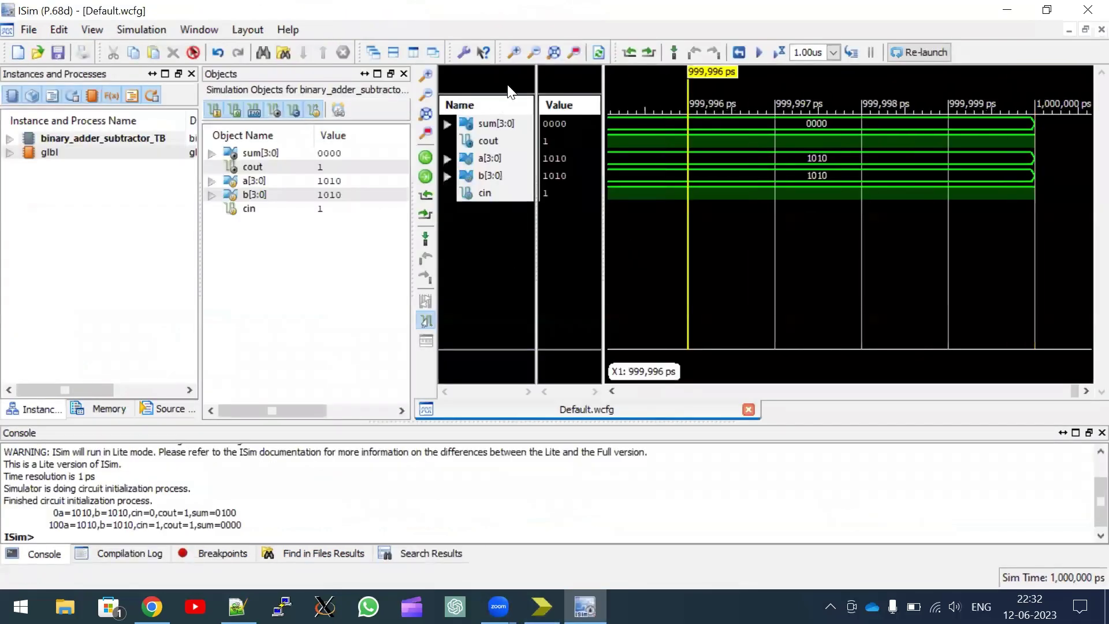
{"action": "left_click", "coordinate": [553, 53]}
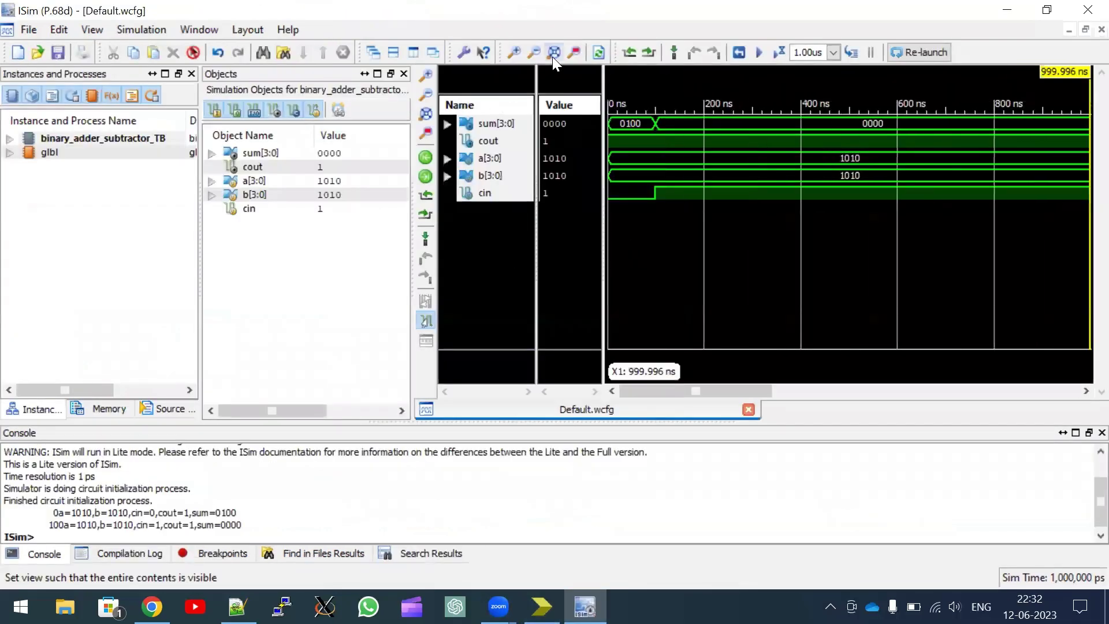
{"action": "left_click", "coordinate": [489, 160]}
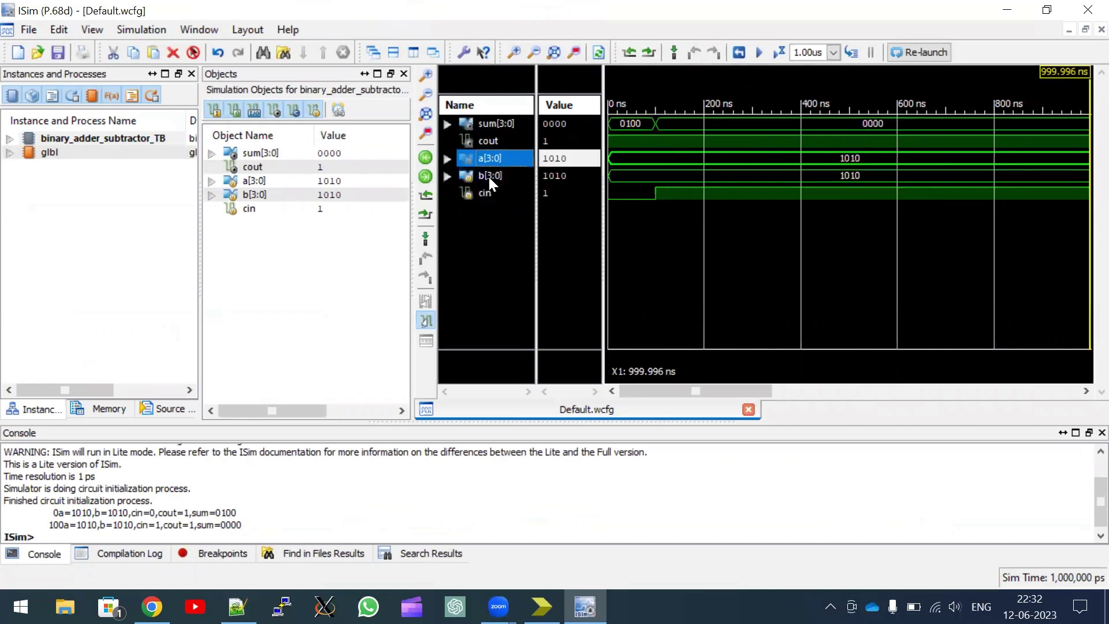
{"action": "left_click", "coordinate": [490, 194], "text": "shift"}
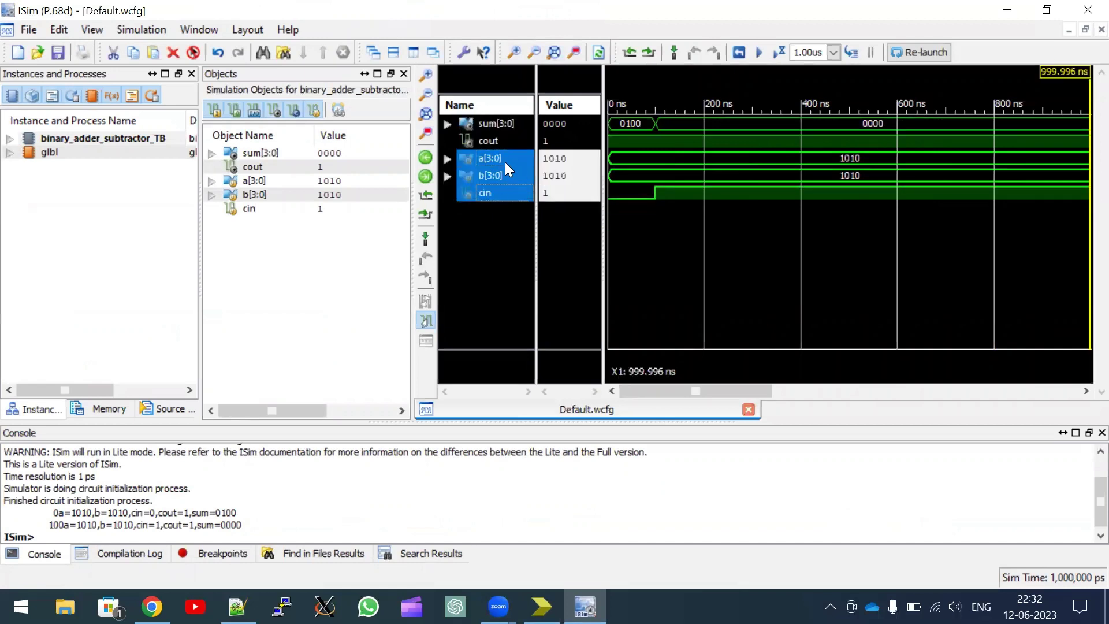
{"action": "left_click_drag", "start_coordinate": [491, 194], "coordinate": [490, 119]}
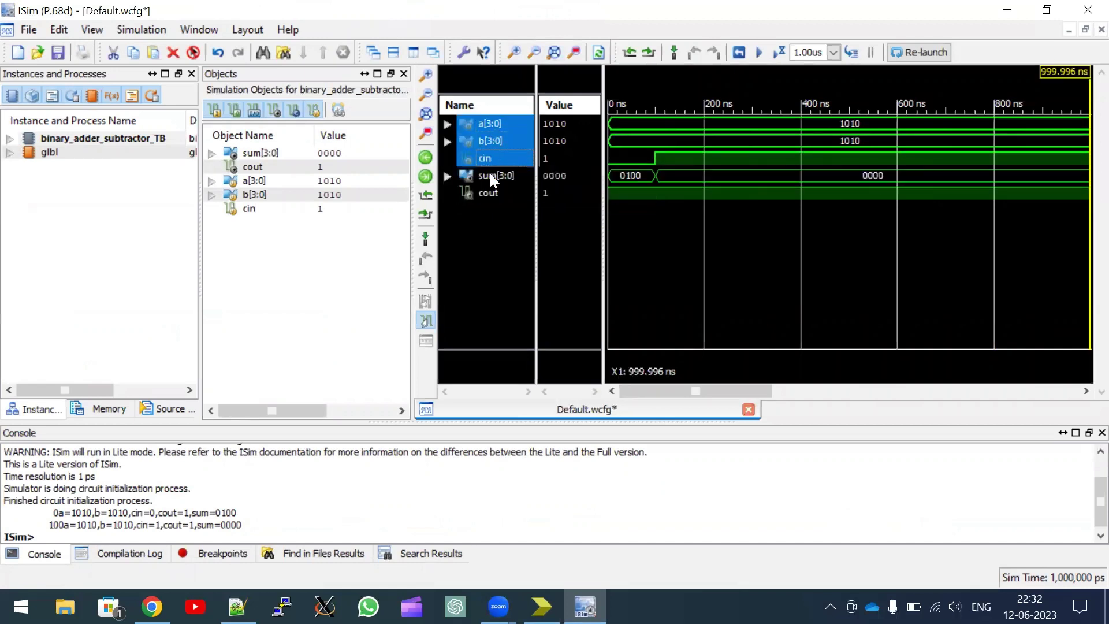
{"action": "left_click", "coordinate": [492, 196]}
{"action": "left_click_drag", "start_coordinate": [504, 194], "coordinate": [488, 176]}
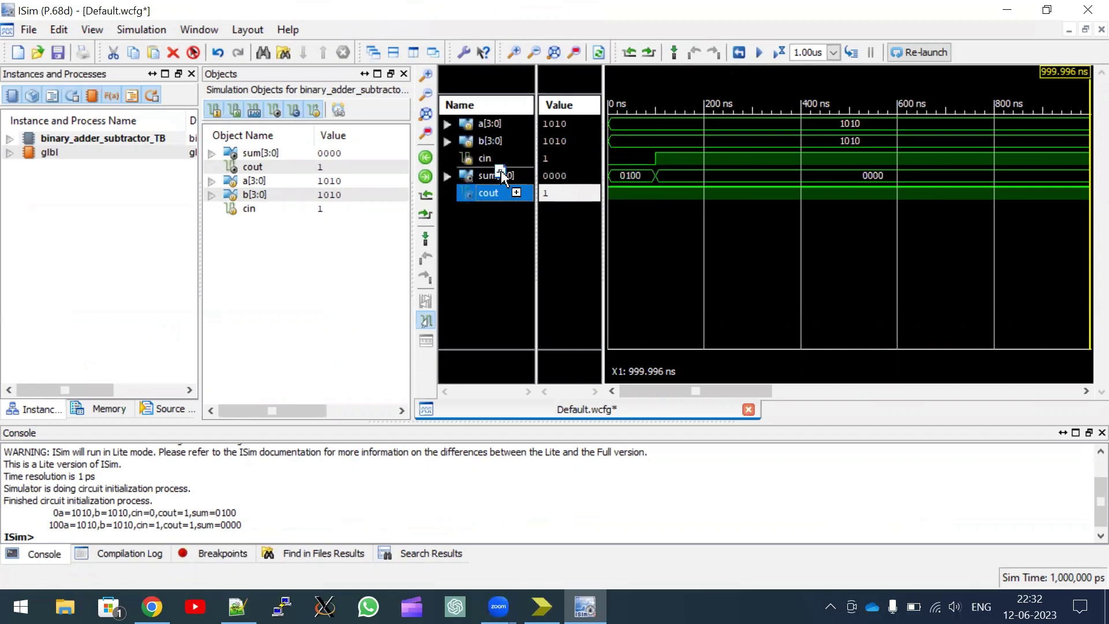
Place the time marker at 0, ~158 and ~39 ns to read sum and cout values
{"action": "left_click", "coordinate": [487, 159]}
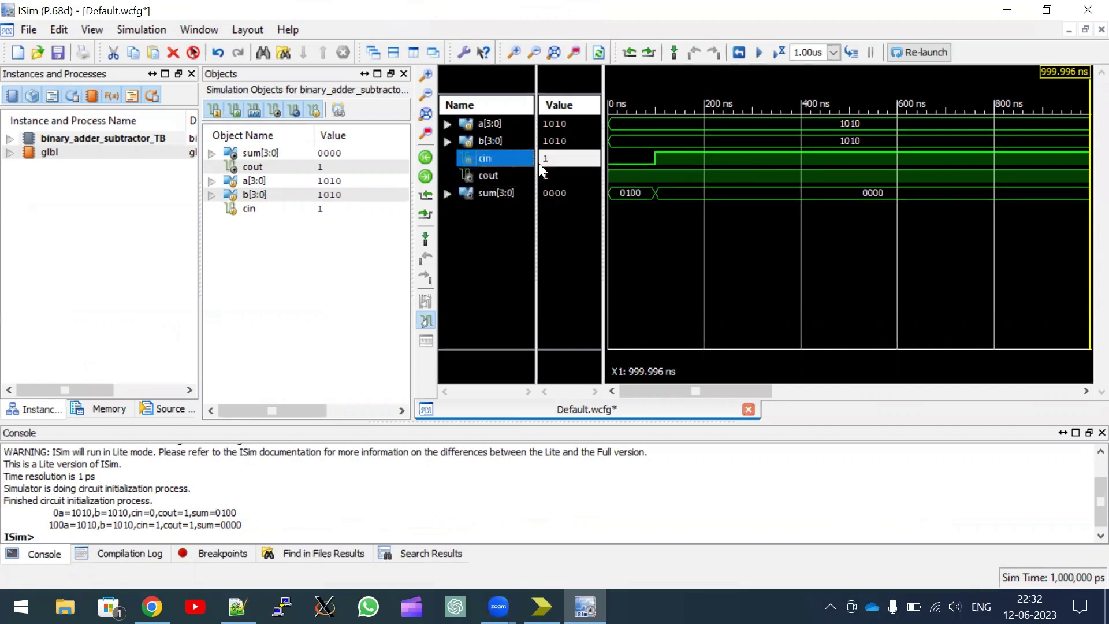
{"action": "left_click", "coordinate": [612, 153]}
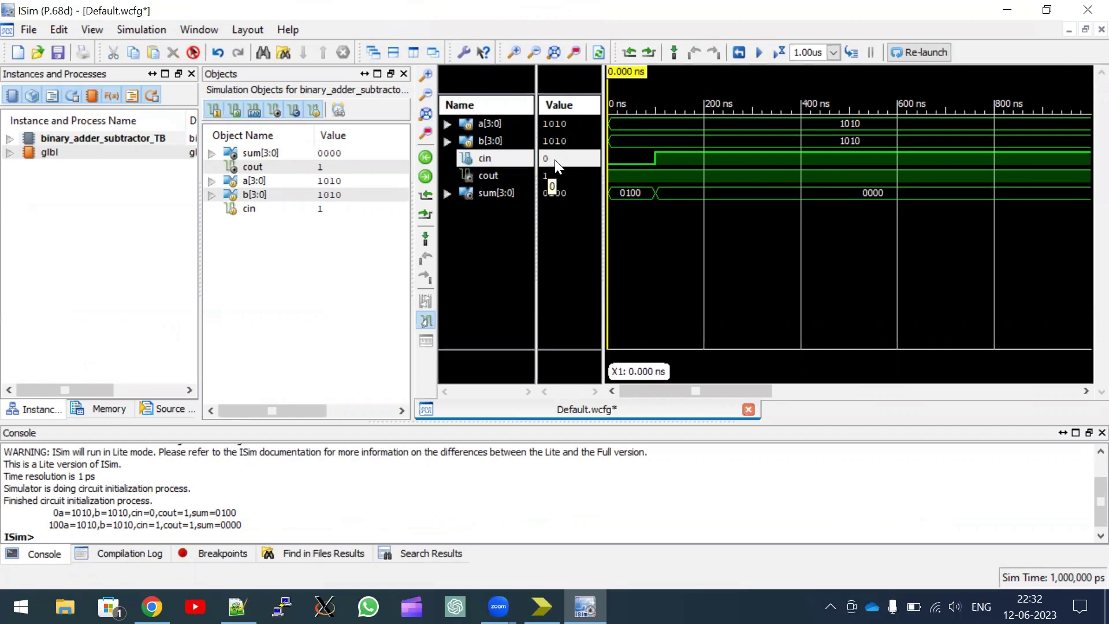
{"action": "left_click", "coordinate": [683, 144]}
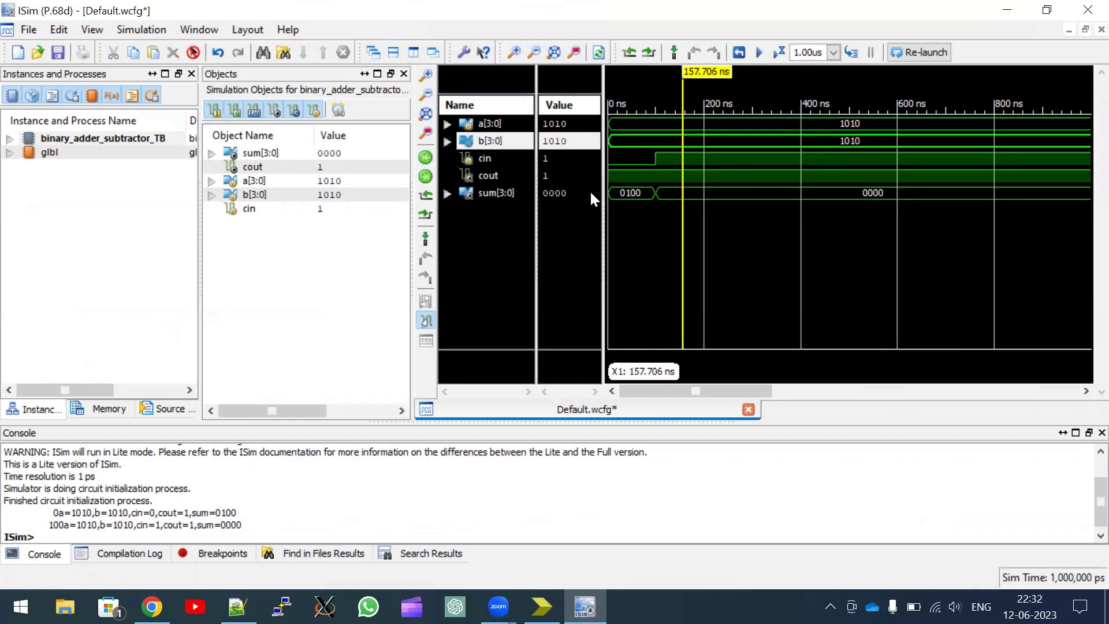
{"action": "left_click", "coordinate": [560, 124]}
{"action": "left_click", "coordinate": [560, 192]}
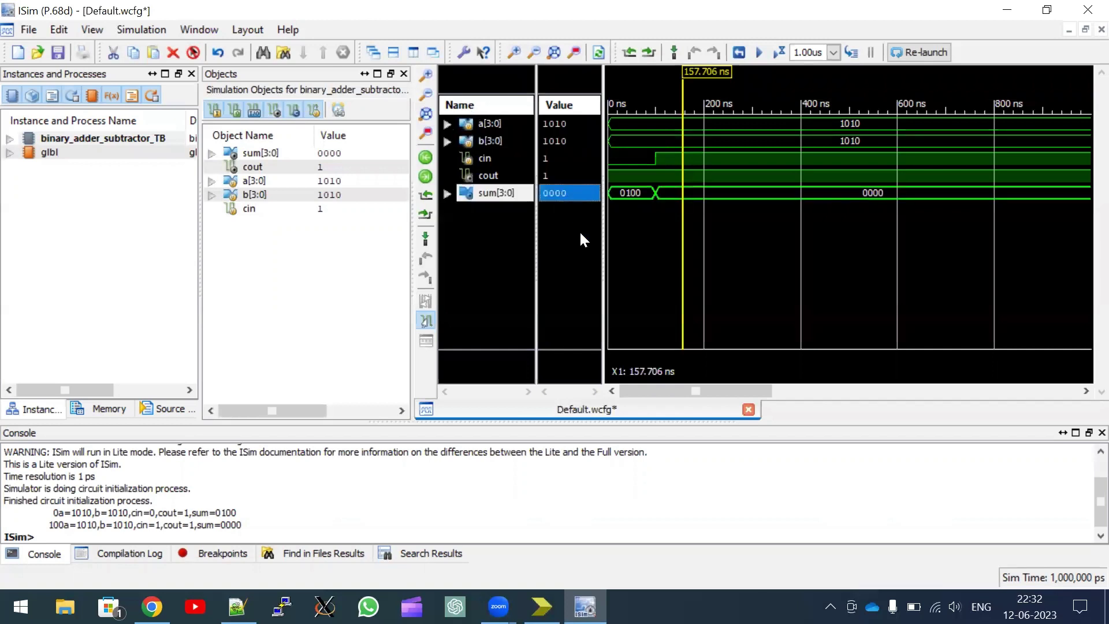
{"action": "left_click", "coordinate": [627, 153]}
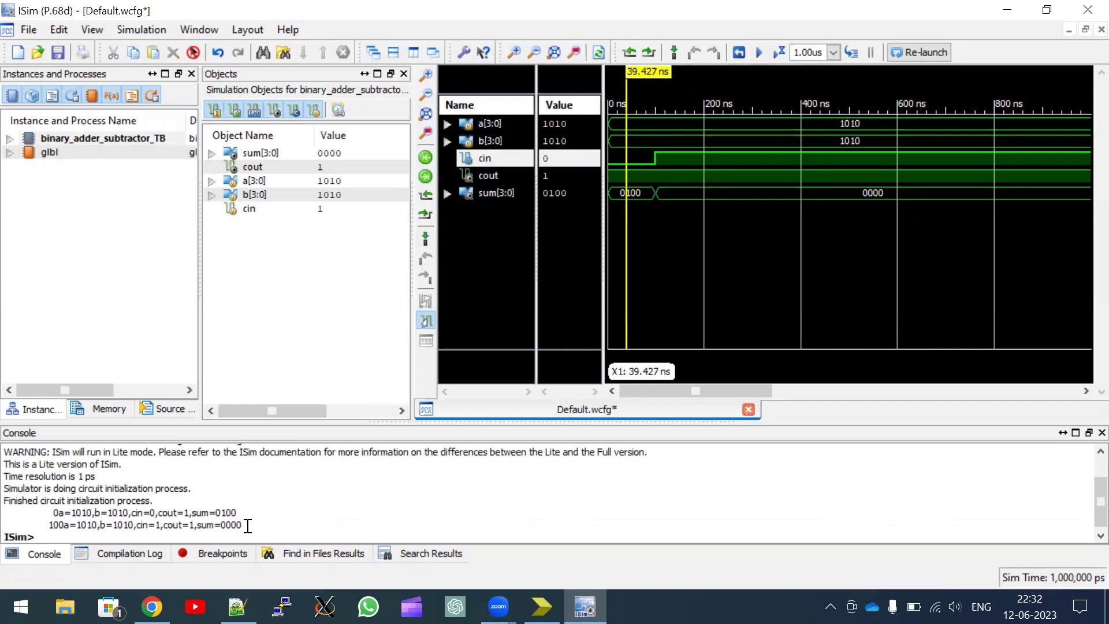
Highlight the two console monitor lines, then the $time argument of the testbench's $monitor statement
{"action": "left_click_drag", "start_coordinate": [241, 525], "coordinate": [37, 515]}
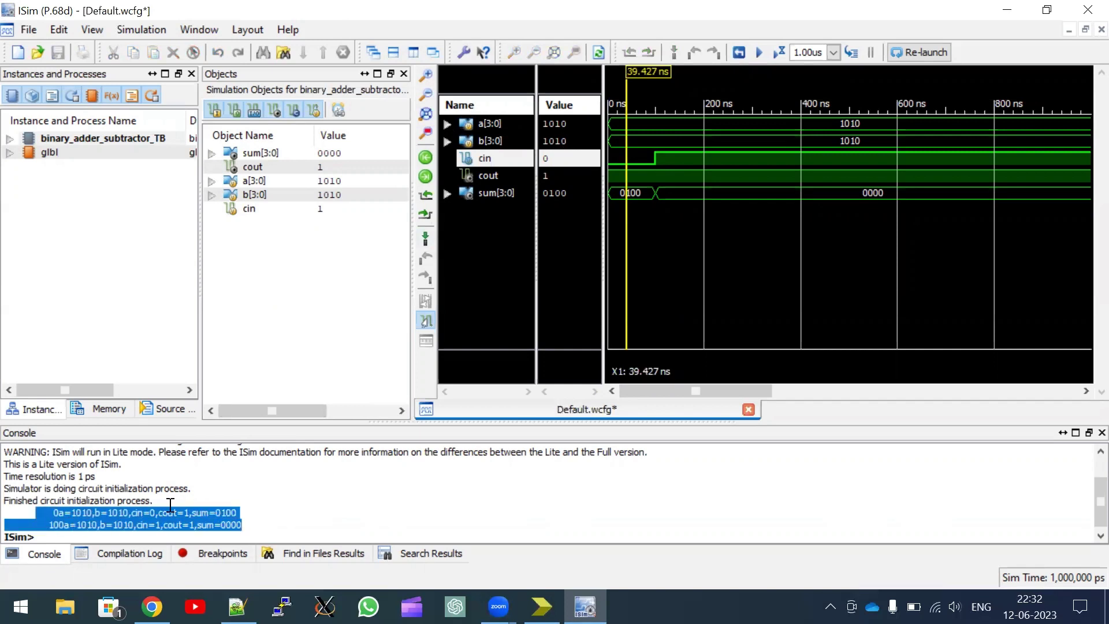
{"action": "left_click", "coordinate": [1000, 12]}
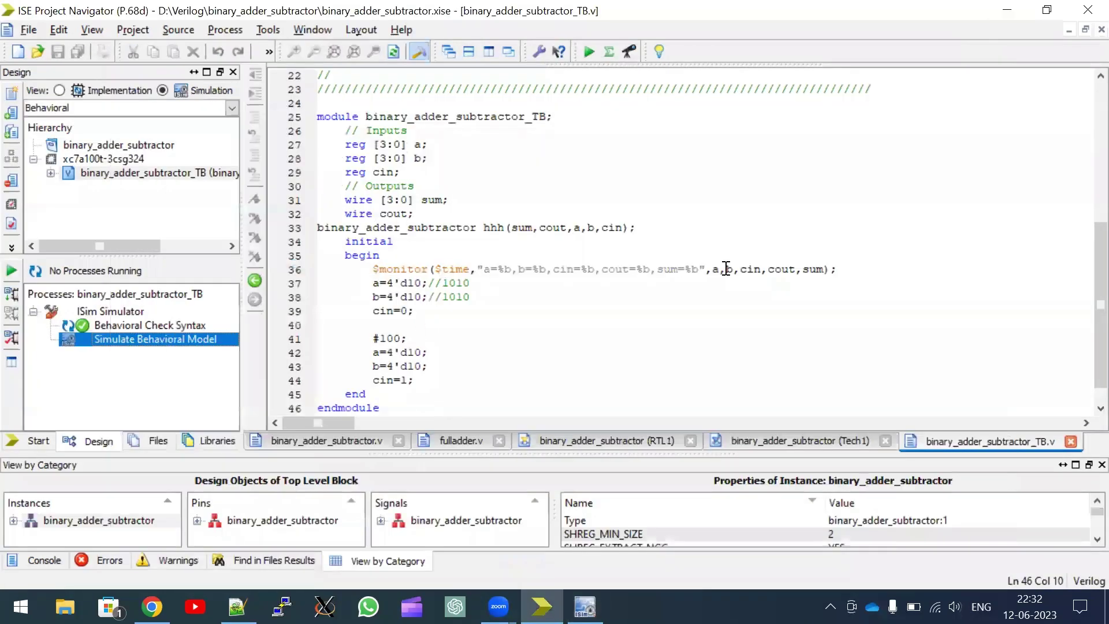
{"action": "left_click_drag", "start_coordinate": [373, 270], "coordinate": [838, 270]}
{"action": "left_click", "coordinate": [558, 297]}
{"action": "double_click", "coordinate": [457, 270]}
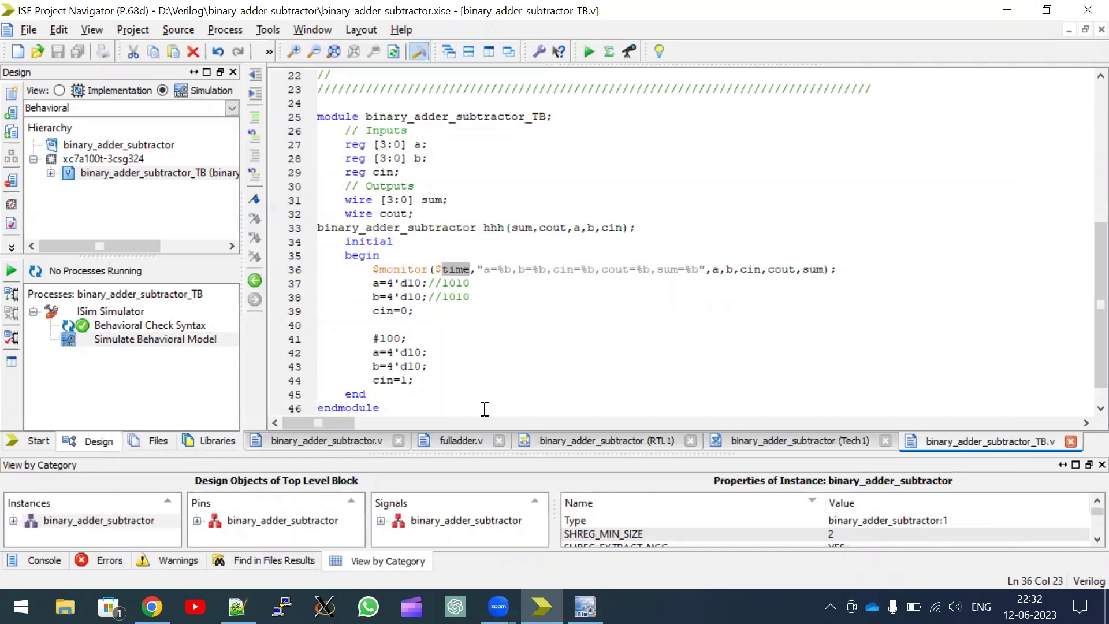
Restore ISim to check the 100 ns console time stamp, then minimize the simulator
{"action": "left_click", "coordinate": [584, 606]}
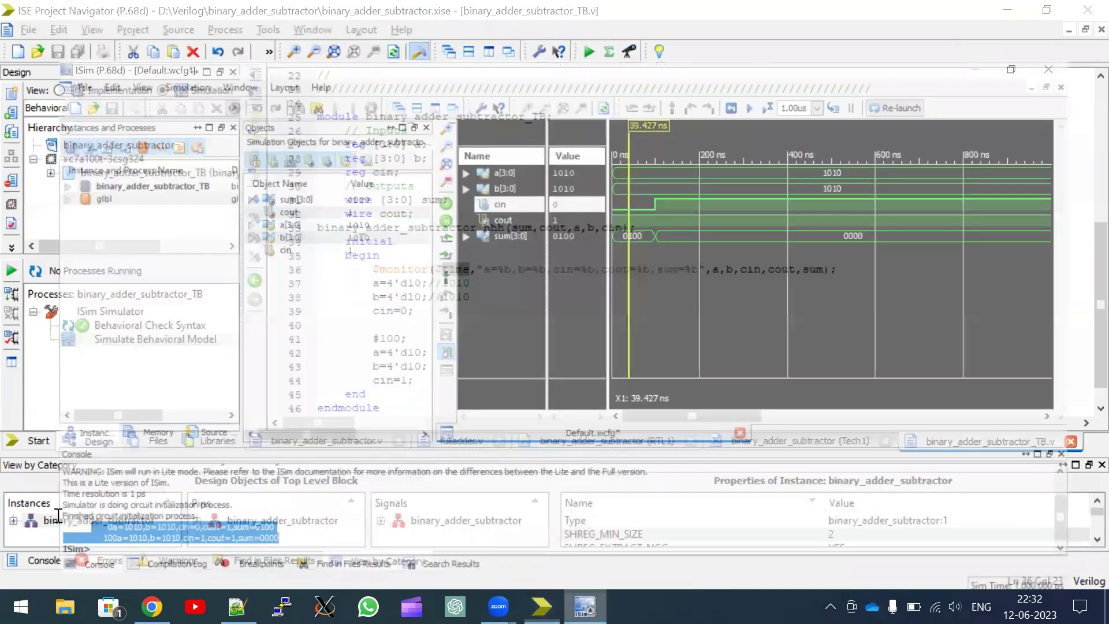
{"action": "left_click", "coordinate": [71, 540]}
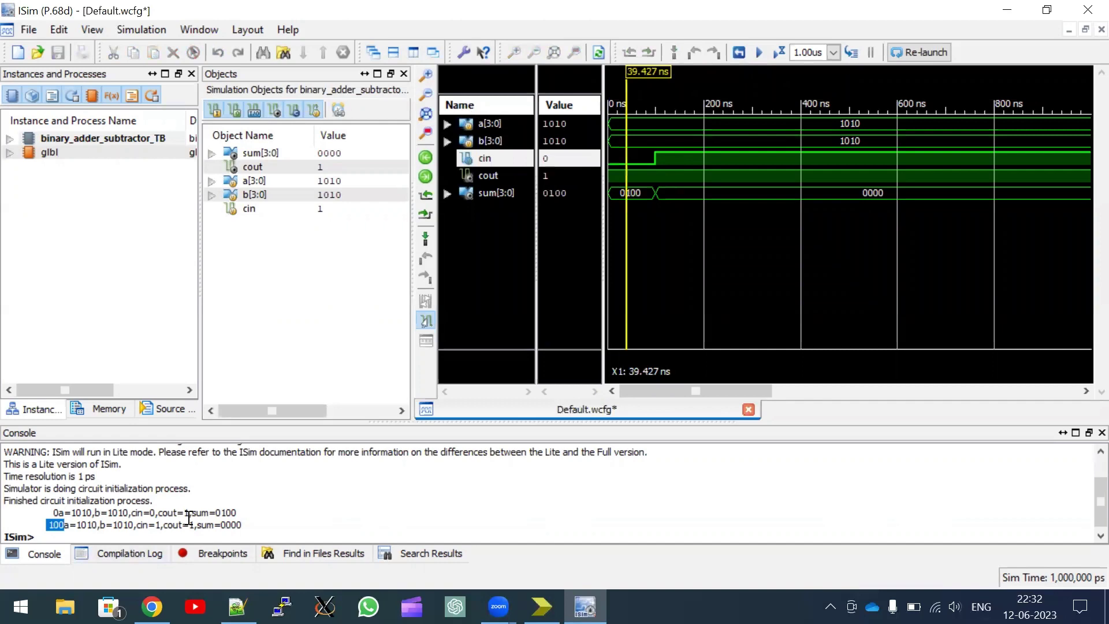
{"action": "left_click", "coordinate": [1006, 10]}
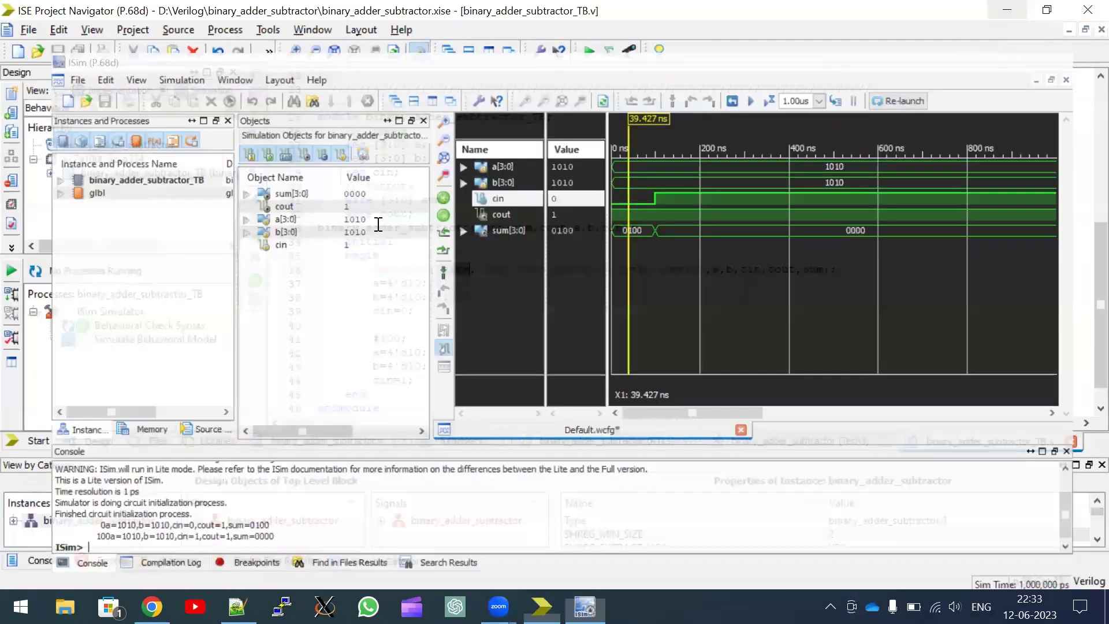